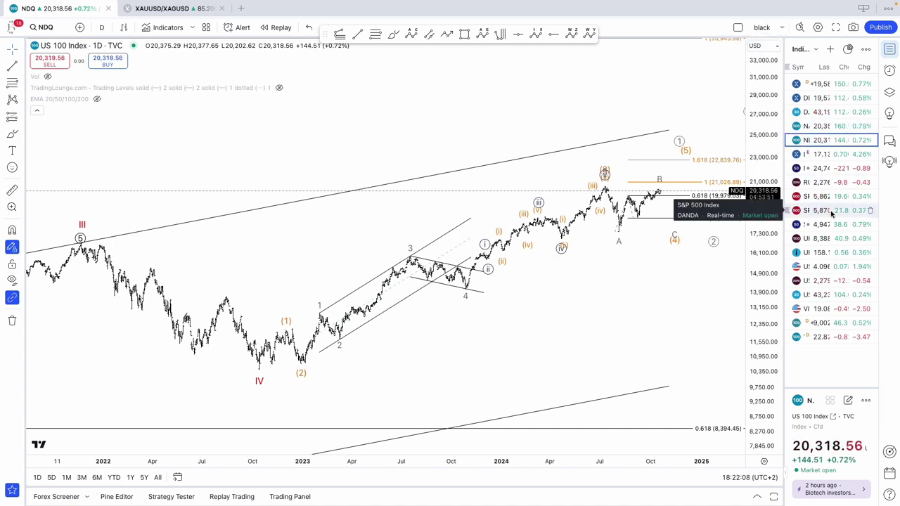
Close the watchlist and examine the US 100 daily Elliott wave count from the 2022 low to the current price
{"action": "left_click", "coordinate": [889, 48]}
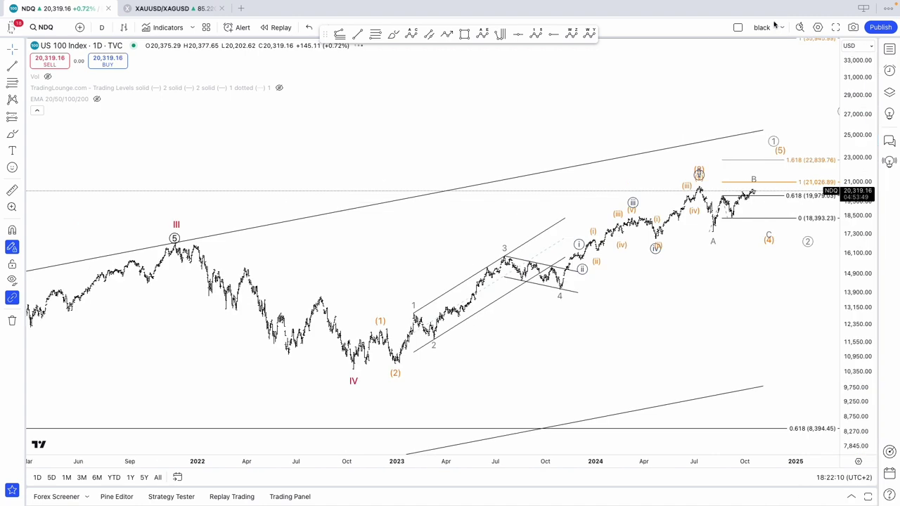
{"action": "left_click_drag", "start_coordinate": [864, 249], "coordinate": [863, 234]}
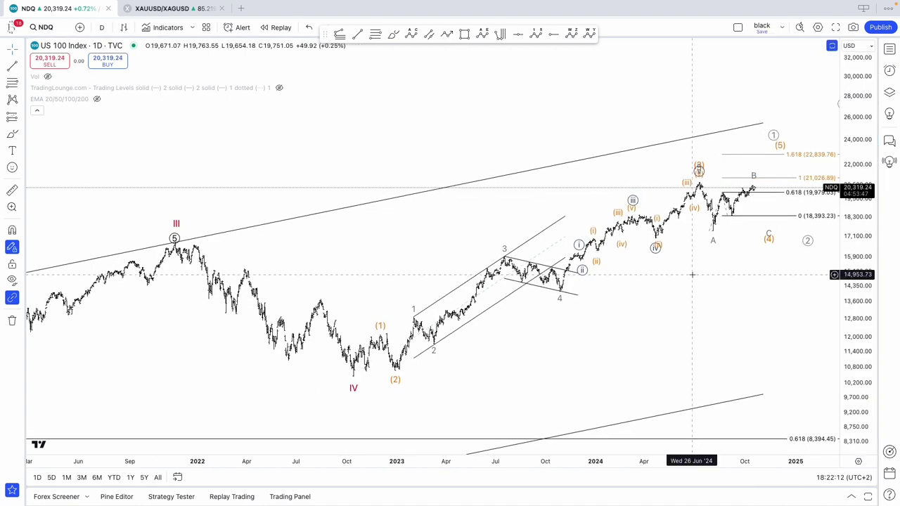
{"action": "scroll", "coordinate": [692, 274], "scroll_direction": "up", "scroll_amount": 4}
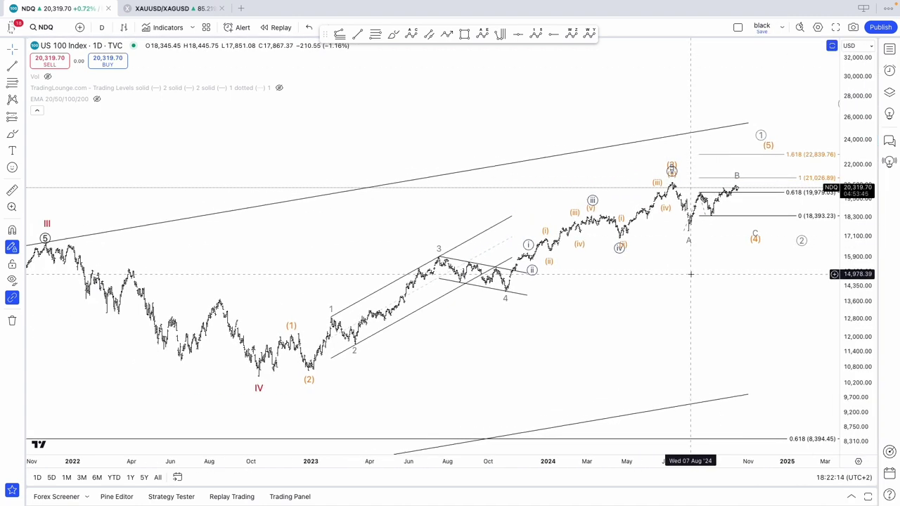
{"action": "scroll", "coordinate": [662, 288], "scroll_direction": "up", "scroll_amount": 2}
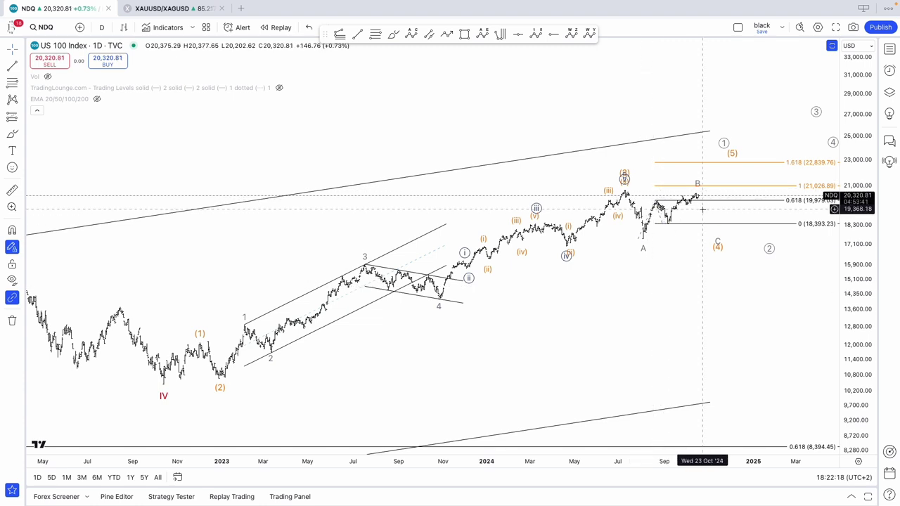
{"action": "left_click_drag", "start_coordinate": [853, 292], "coordinate": [854, 190]}
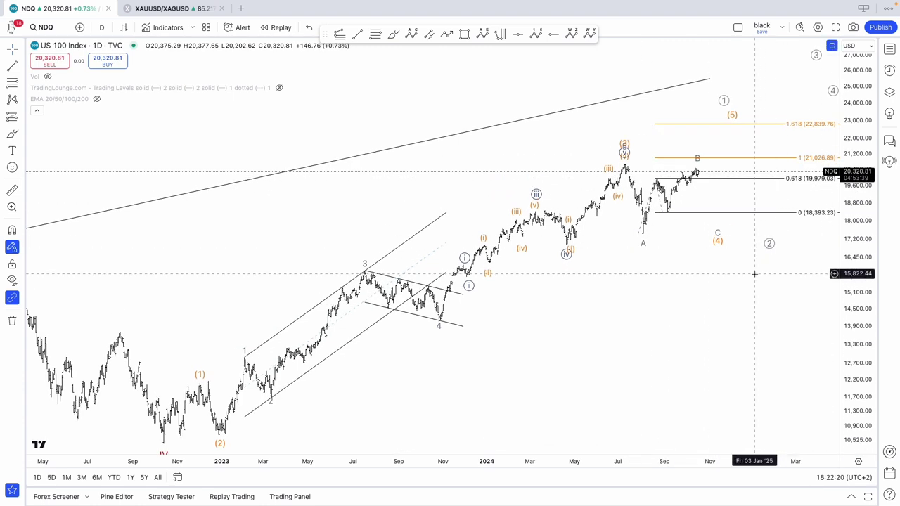
{"action": "scroll", "coordinate": [754, 274], "scroll_direction": "up", "scroll_amount": 2}
{"action": "scroll", "coordinate": [747, 275], "scroll_direction": "down", "scroll_amount": 2}
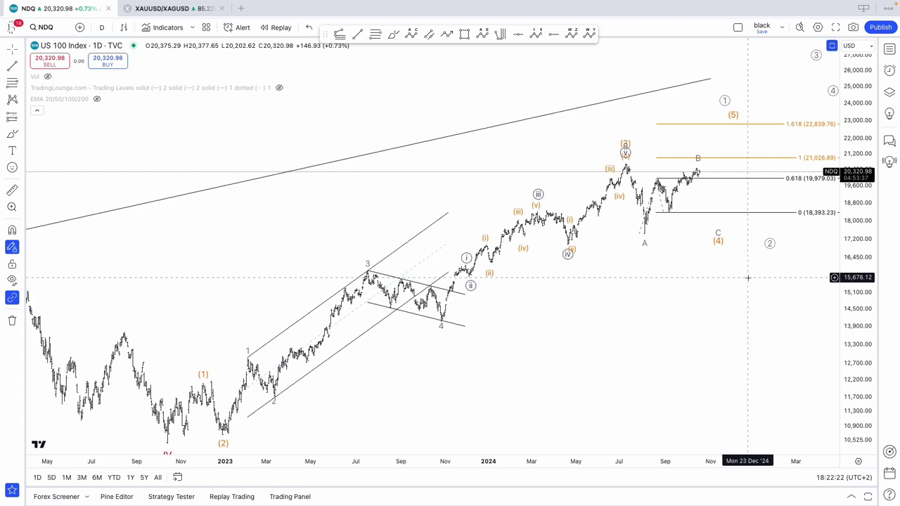
Open the object tree and switch the US 100 chart to the 4-hour interval
{"action": "left_click", "coordinate": [892, 92]}
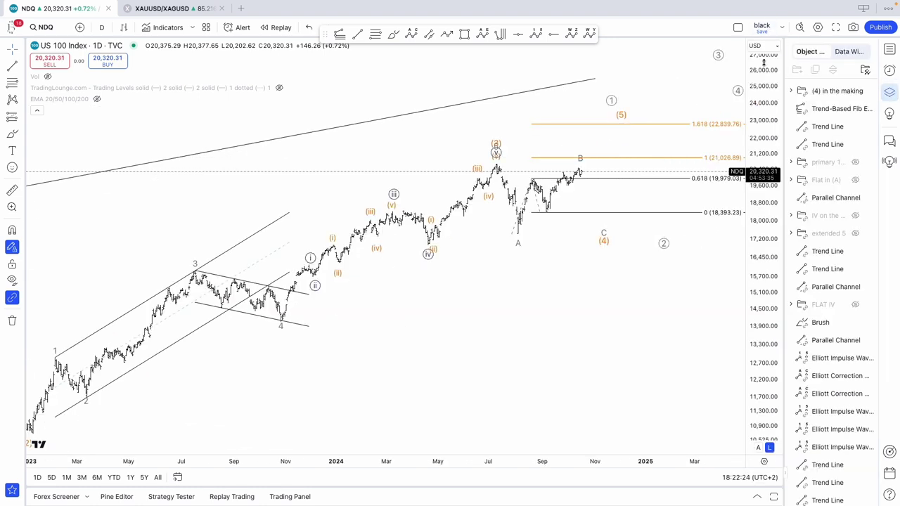
{"action": "left_click_drag", "start_coordinate": [764, 63], "coordinate": [755, 118]}
{"action": "left_click_drag", "start_coordinate": [672, 111], "coordinate": [682, 111]}
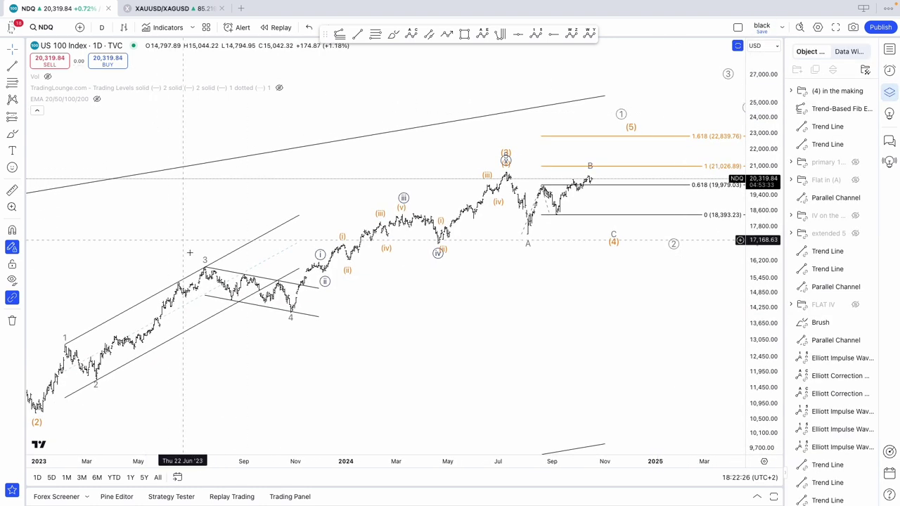
{"action": "scroll", "coordinate": [197, 232], "scroll_direction": "left", "scroll_amount": 5}
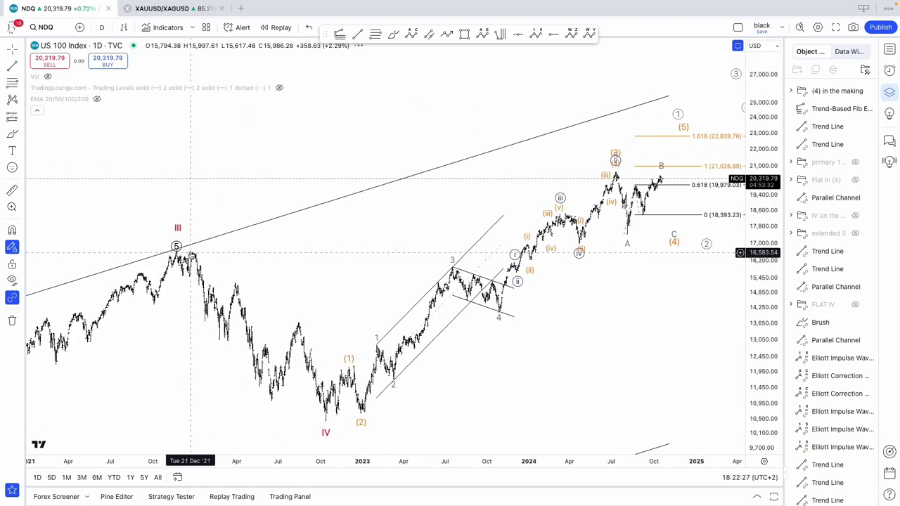
{"action": "left_click", "coordinate": [101, 26]}
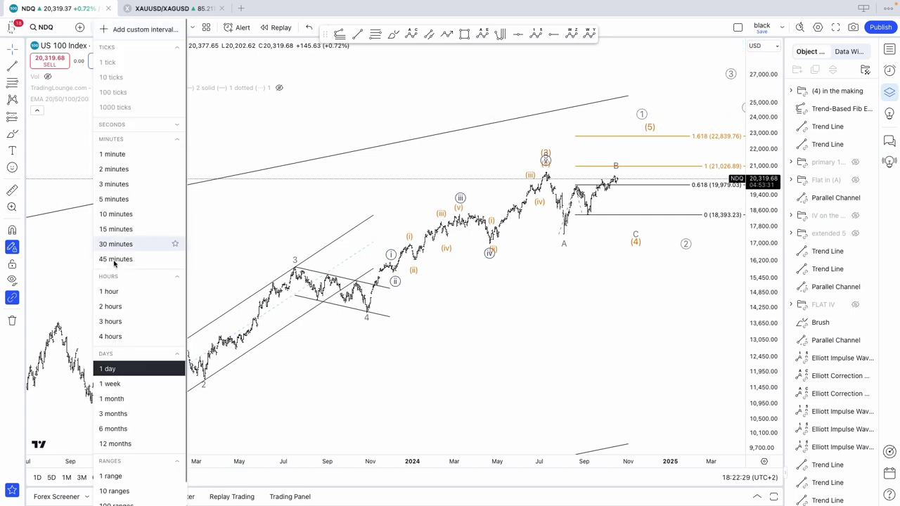
{"action": "left_click", "coordinate": [117, 336]}
{"action": "scroll", "coordinate": [663, 365], "scroll_direction": "up", "scroll_amount": 10}
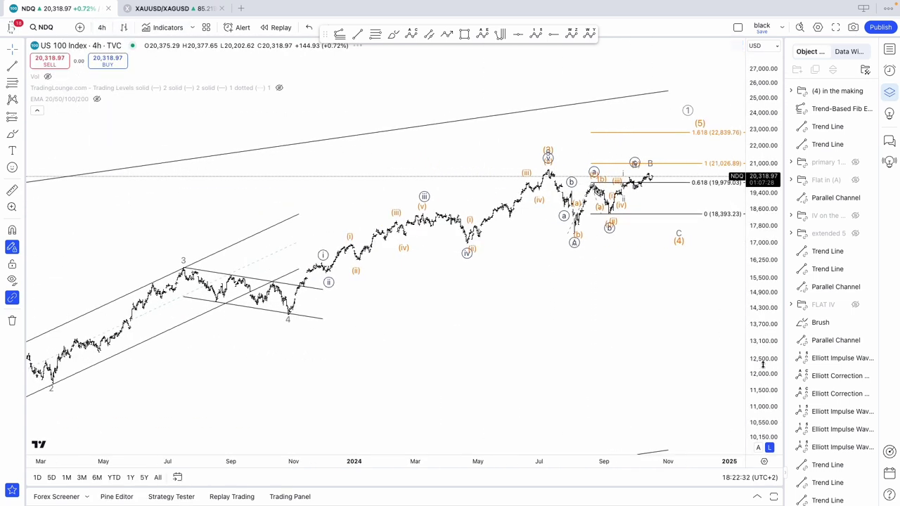
Delete the old (i)–(v) and i–ii counts after circled b, and move the circled c and B labels beyond the latest high
{"action": "left_click", "coordinate": [464, 205]}
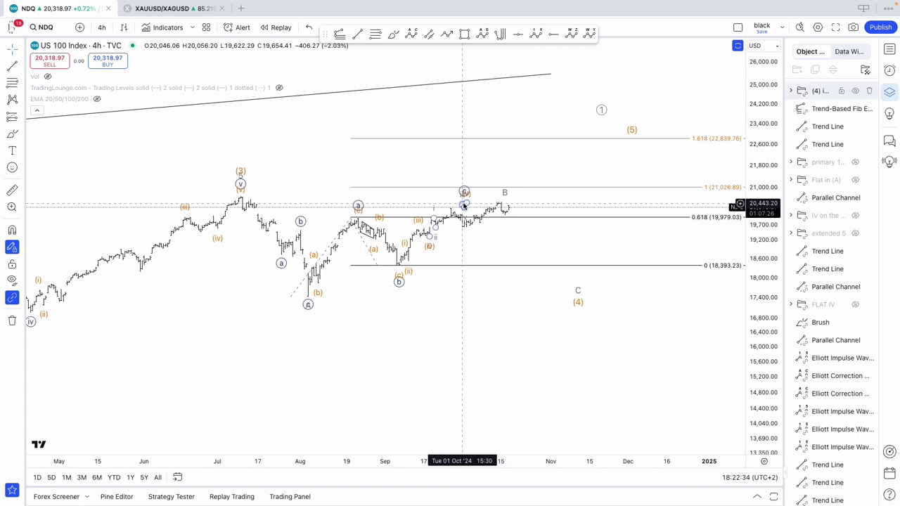
{"action": "mouse_move", "coordinate": [464, 205]}
{"action": "left_mouse_down"}
{"action": "mouse_move", "coordinate": [466, 194]}
{"action": "mouse_move", "coordinate": [536, 192]}
{"action": "mouse_move", "coordinate": [534, 184]}
{"action": "left_mouse_up"}
{"action": "left_click", "coordinate": [466, 134]}
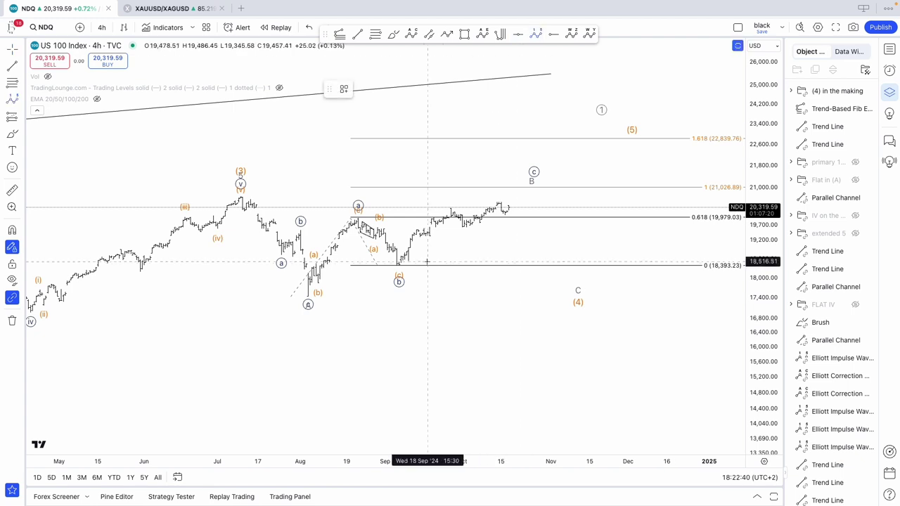
Draw an Elliott impulse wave from the 6 September 2024 low to a projected top on 24 October, and set its degree to Minuette
{"action": "left_click", "coordinate": [398, 265]}
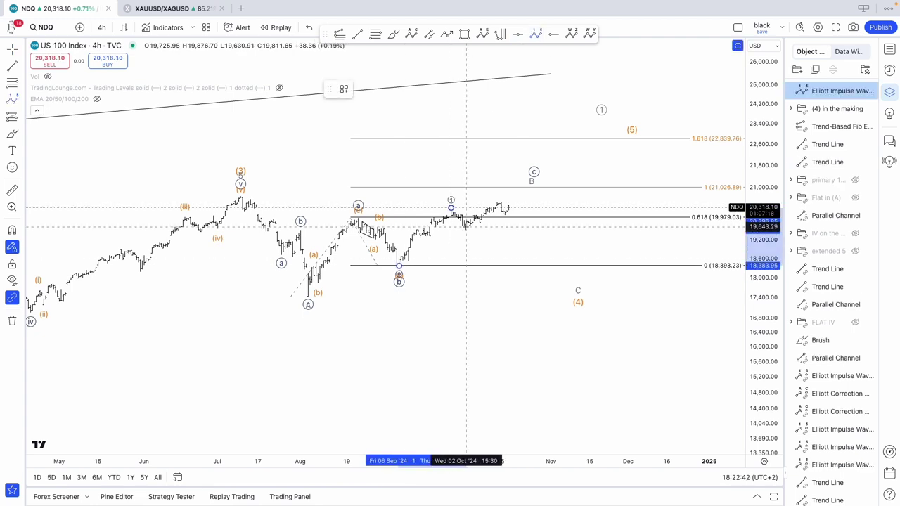
{"action": "left_click", "coordinate": [530, 193]}
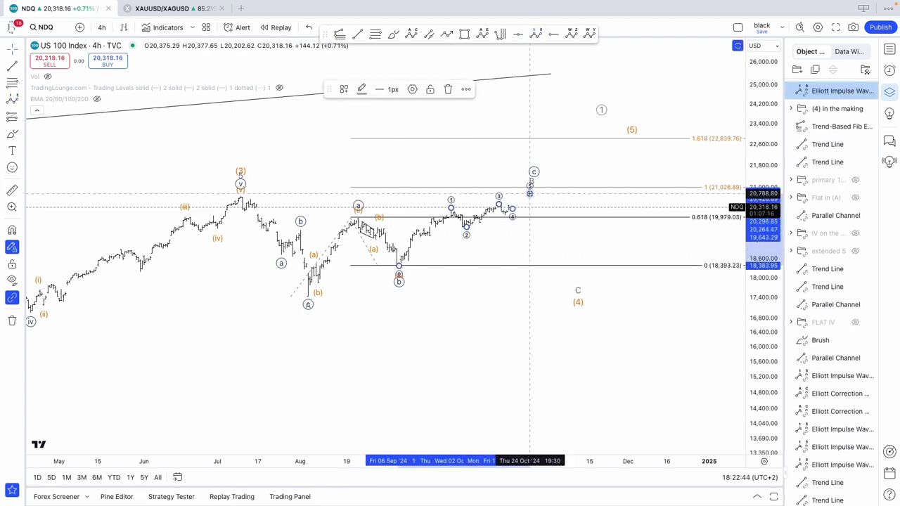
{"action": "right_click", "coordinate": [530, 195]}
{"action": "mouse_move", "coordinate": [612, 429]}
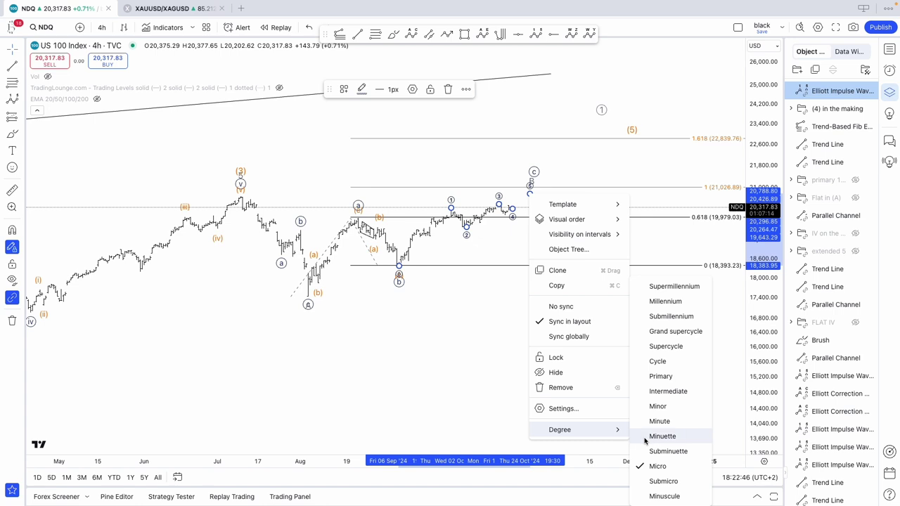
{"action": "left_click", "coordinate": [661, 436]}
Colour the new impulse wave orange and stack the circled c and B labels above its (v) label
{"action": "left_click", "coordinate": [361, 90]}
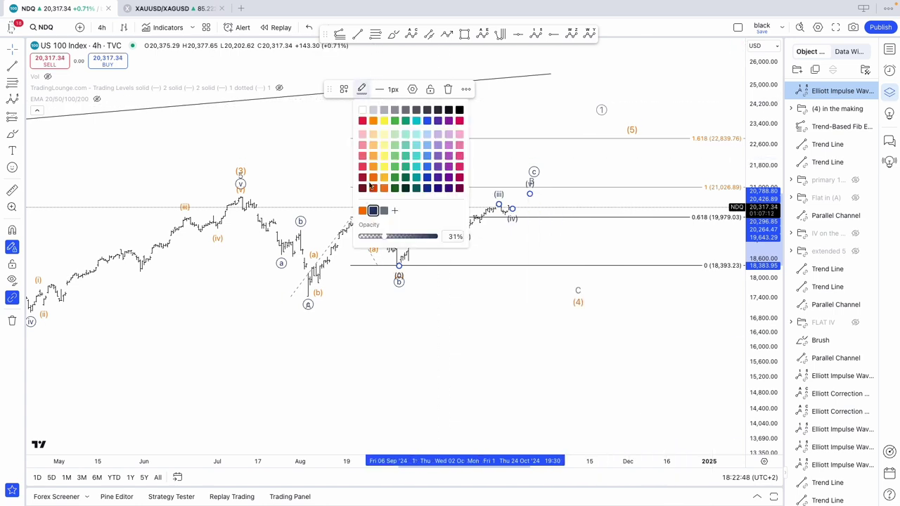
{"action": "left_click", "coordinate": [457, 200]}
{"action": "mouse_move", "coordinate": [534, 171]}
{"action": "left_mouse_down"}
{"action": "mouse_move", "coordinate": [522, 180]}
{"action": "mouse_move", "coordinate": [534, 175]}
{"action": "mouse_move", "coordinate": [524, 175]}
{"action": "mouse_move", "coordinate": [539, 192]}
{"action": "left_mouse_up"}
{"action": "left_click", "coordinate": [528, 178]}
{"action": "left_click_drag", "start_coordinate": [543, 174], "coordinate": [538, 171]}
{"action": "left_click", "coordinate": [496, 168]}
Draw two converging trend lines, one across the (i) and (iii) highs and one under the (ii) and (iv) lows
{"action": "left_click", "coordinate": [358, 34]}
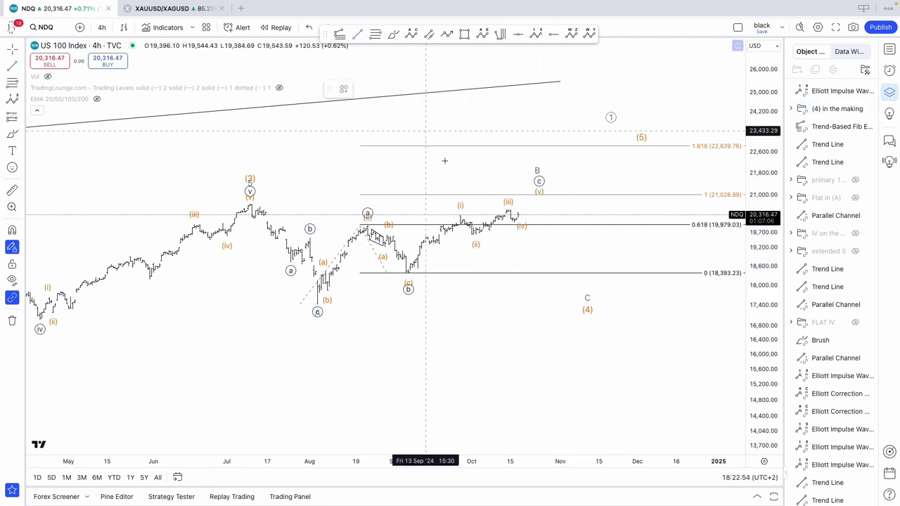
{"action": "left_click_drag", "start_coordinate": [461, 216], "coordinate": [528, 206]}
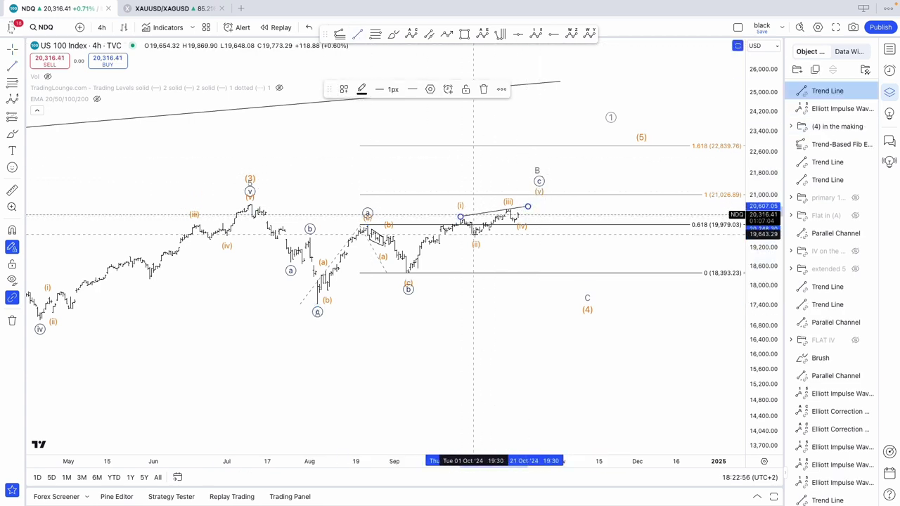
{"action": "left_click_drag", "start_coordinate": [473, 234], "coordinate": [543, 213]}
{"action": "left_click", "coordinate": [544, 241]}
Add the new impulse wave and both new trend lines to the "(4) in the making" group
{"action": "scroll", "coordinate": [604, 246], "scroll_direction": "down", "scroll_amount": 3}
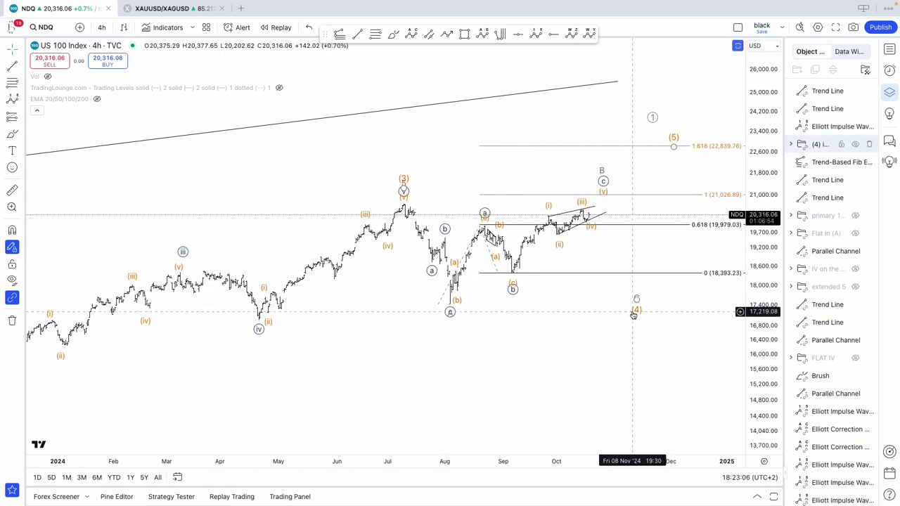
{"action": "scroll", "coordinate": [623, 312], "scroll_direction": "down", "scroll_amount": 2}
{"action": "left_click", "coordinate": [808, 126]}
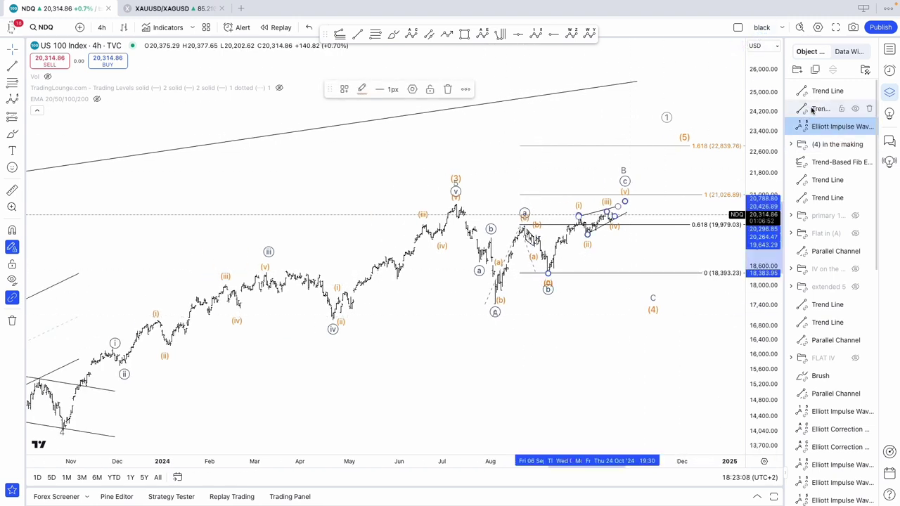
{"action": "left_click", "coordinate": [812, 110], "text": "super"}
{"action": "left_click", "coordinate": [811, 89], "text": "super"}
{"action": "left_click_drag", "start_coordinate": [810, 91], "coordinate": [815, 145]}
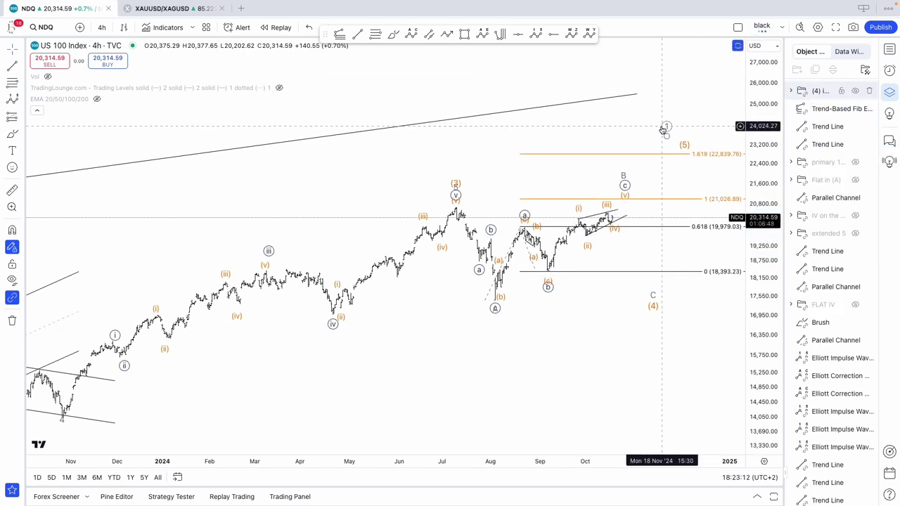
Move the projected circled 1 label directly above the projected orange (5) label
{"action": "left_click_drag", "start_coordinate": [664, 129], "coordinate": [706, 151]}
{"action": "left_click_drag", "start_coordinate": [649, 162], "coordinate": [596, 166]}
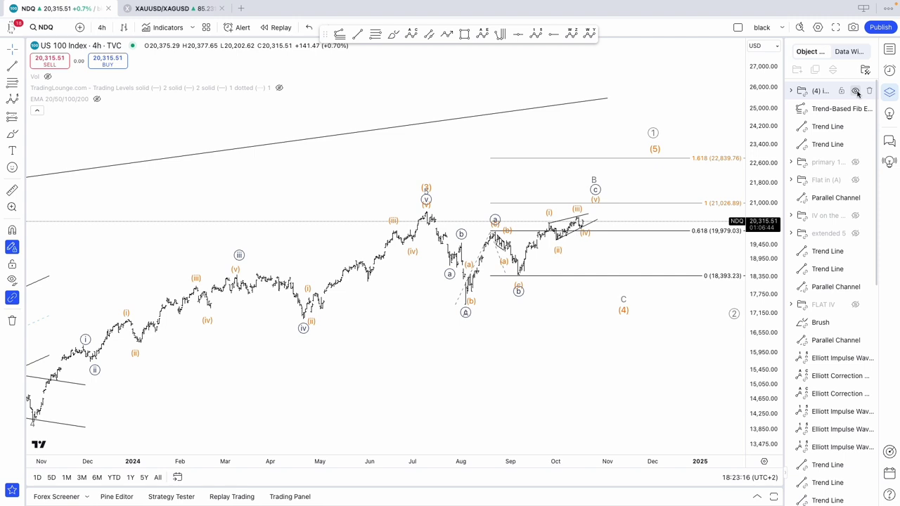
Hide the "(4) in the making" group and show the "primary 1 done" group instead
{"action": "left_click", "coordinate": [857, 94]}
{"action": "scroll", "coordinate": [625, 209], "scroll_direction": "down", "scroll_amount": 3}
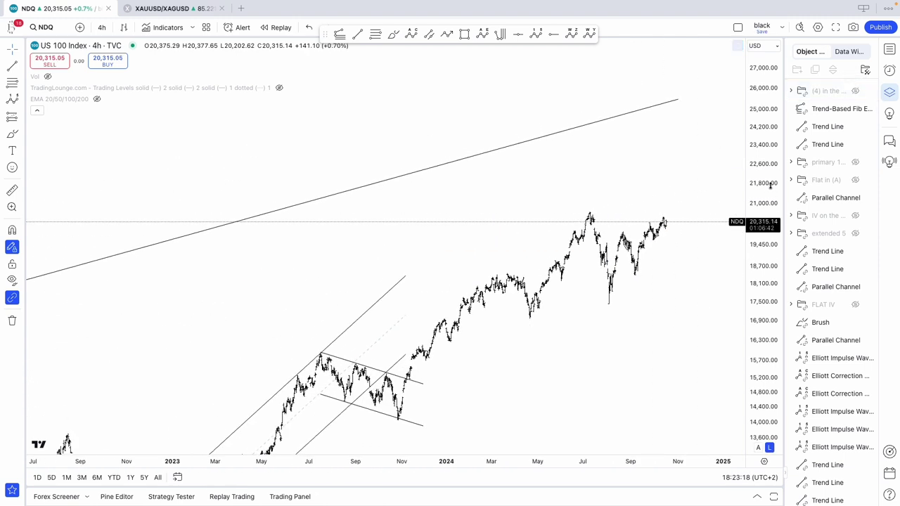
{"action": "scroll", "coordinate": [662, 345], "scroll_direction": "down", "scroll_amount": 5}
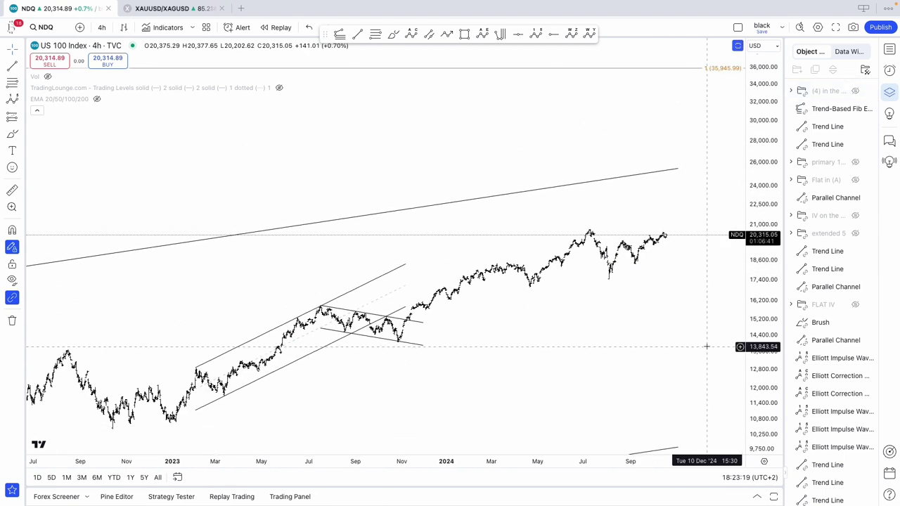
{"action": "left_click", "coordinate": [856, 164]}
{"action": "left_click", "coordinate": [856, 165]}
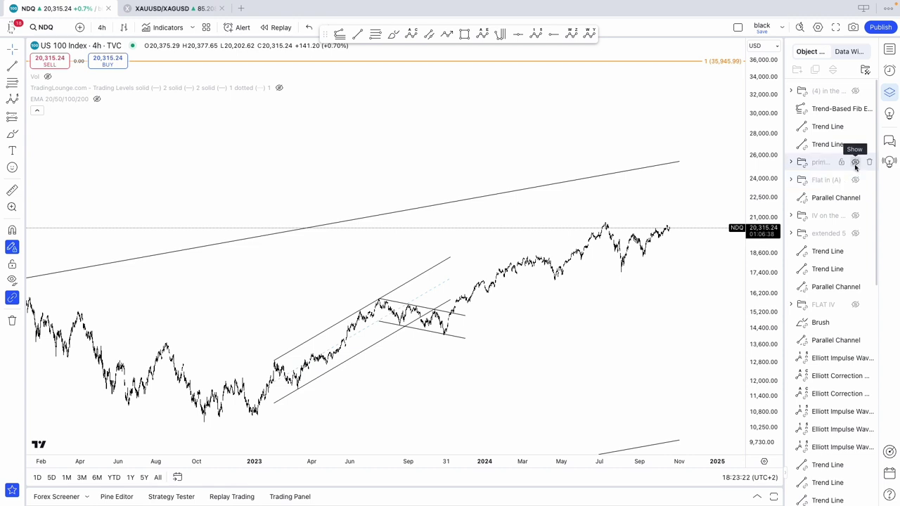
{"action": "left_click", "coordinate": [856, 165]}
Separate overlapping labels by raising (1) above 5 at the December 2022 high and circled 1 above (5) at the July 2024 high
{"action": "scroll", "coordinate": [620, 372], "scroll_direction": "up", "scroll_amount": 2}
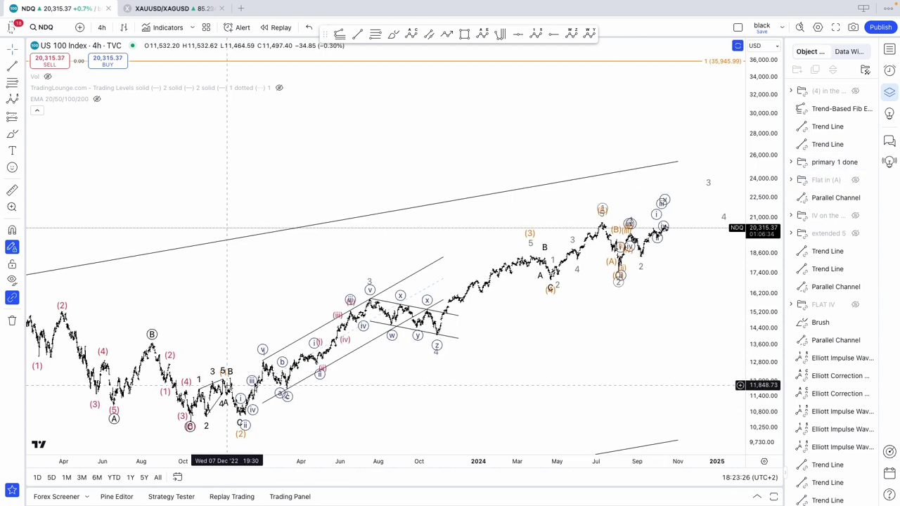
{"action": "left_click", "coordinate": [222, 371]}
{"action": "left_click", "coordinate": [222, 372]}
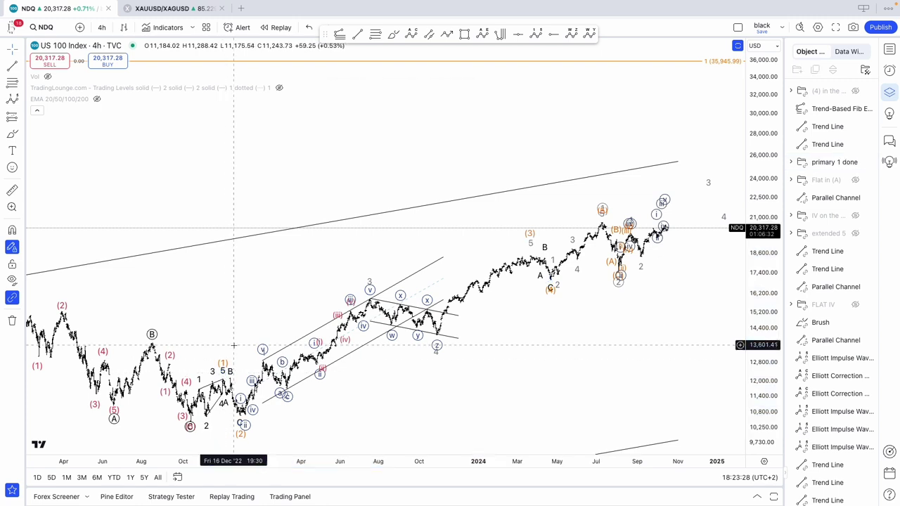
{"action": "scroll", "coordinate": [211, 372], "scroll_direction": "up", "scroll_amount": 2}
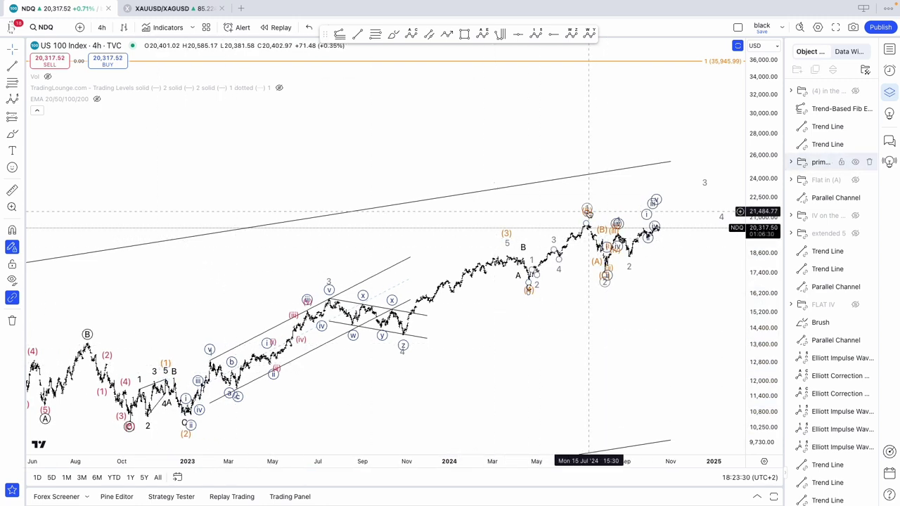
{"action": "left_click", "coordinate": [589, 207]}
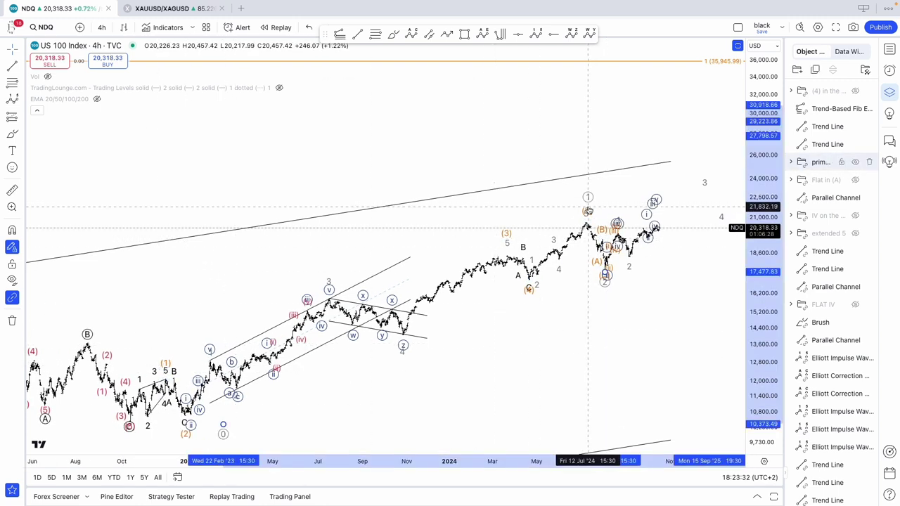
{"action": "left_click", "coordinate": [588, 203]}
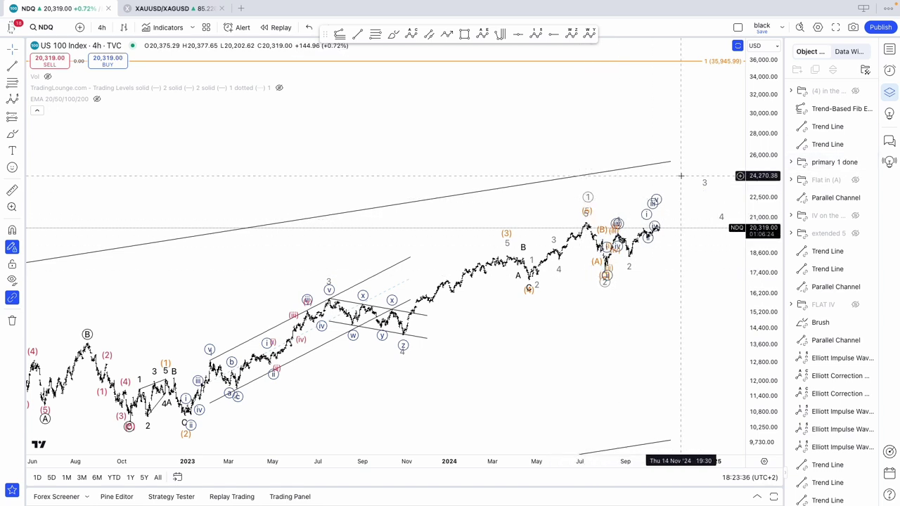
Examine the projected waves of the "primary 1 done" count, hide that group and show "(4) in the making" again
{"action": "left_click_drag", "start_coordinate": [691, 174], "coordinate": [489, 270]}
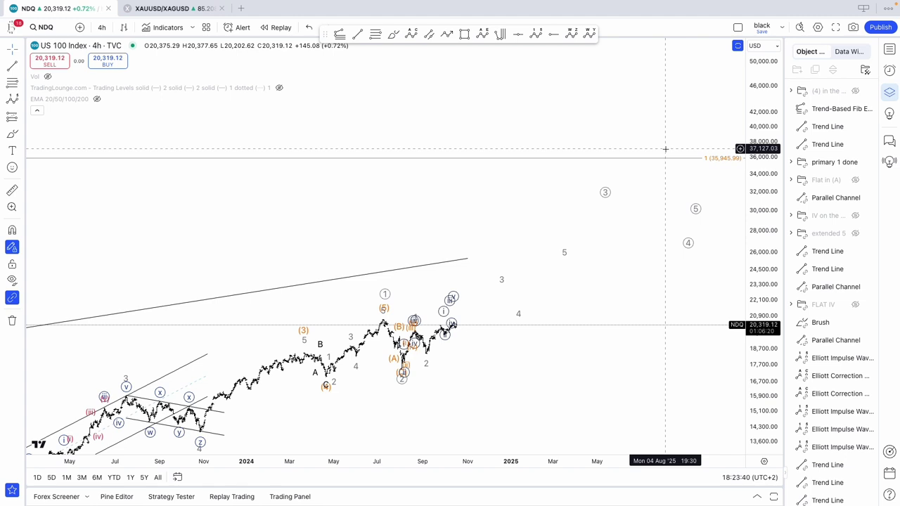
{"action": "scroll", "coordinate": [707, 305], "scroll_direction": "left", "scroll_amount": 8}
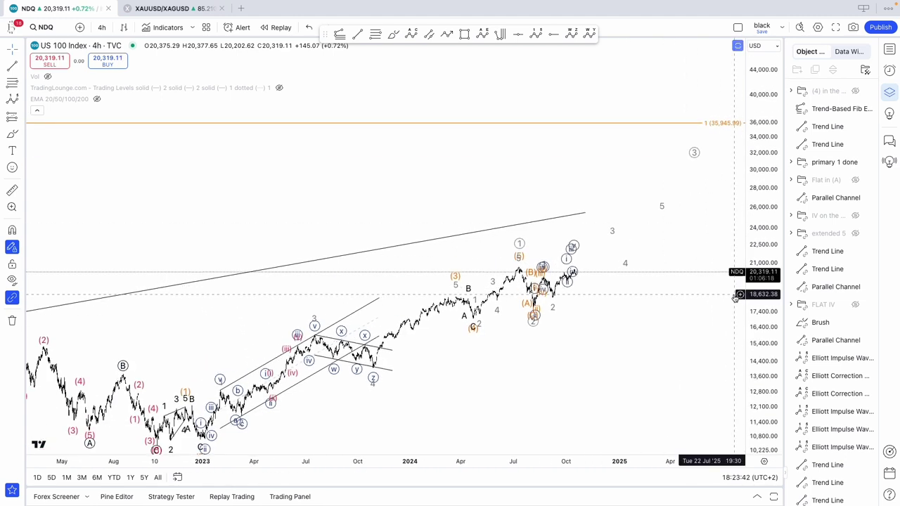
{"action": "left_click", "coordinate": [855, 162]}
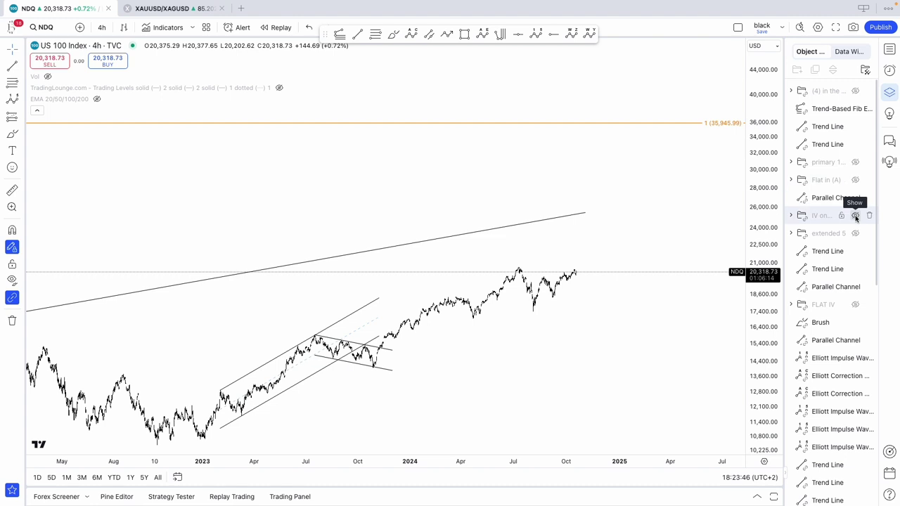
{"action": "left_click", "coordinate": [856, 92]}
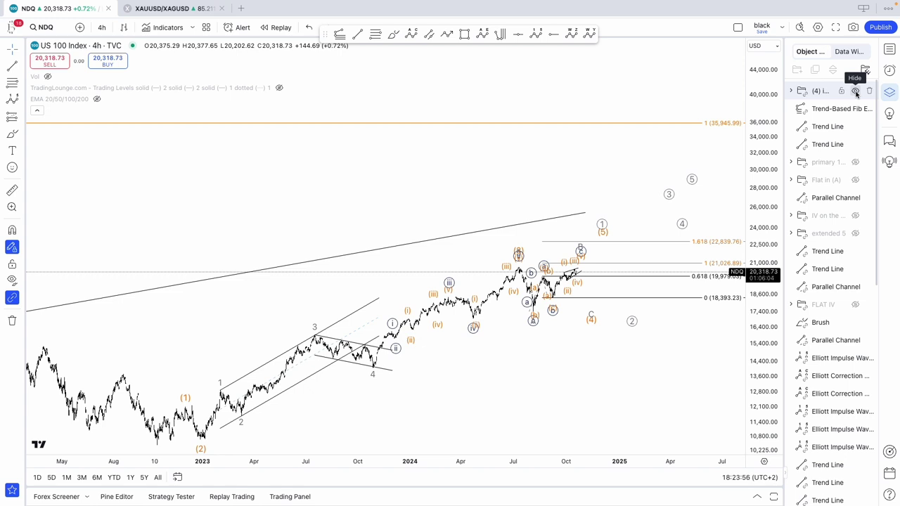
Hide the "(4) in the making" group and draw an impulse wave from the October 2022 low, with wave five projected near 22,744 in January 2025
{"action": "left_click", "coordinate": [856, 91]}
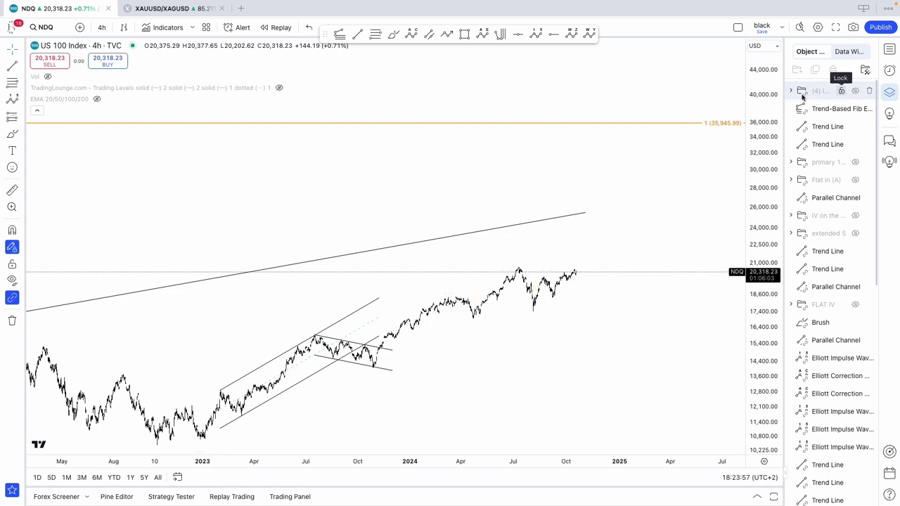
{"action": "left_click", "coordinate": [157, 445]}
{"action": "left_click", "coordinate": [189, 405]}
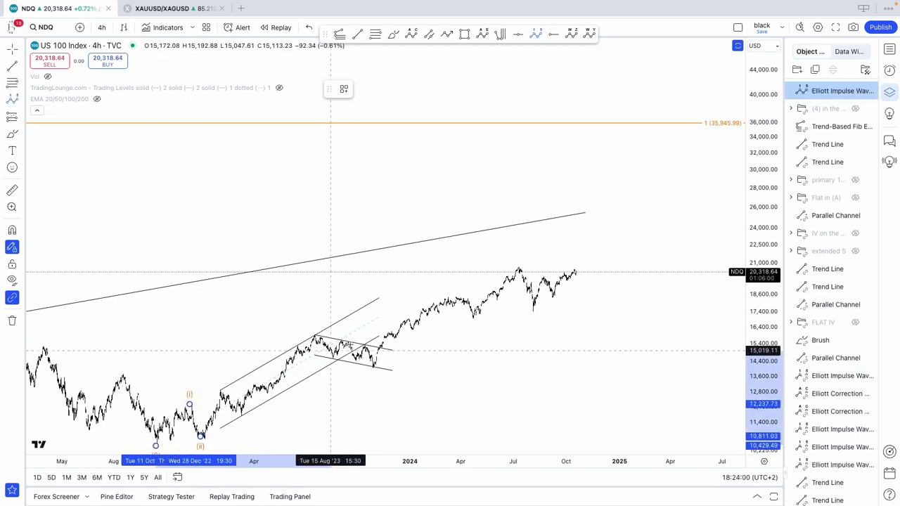
{"action": "left_click", "coordinate": [200, 436]}
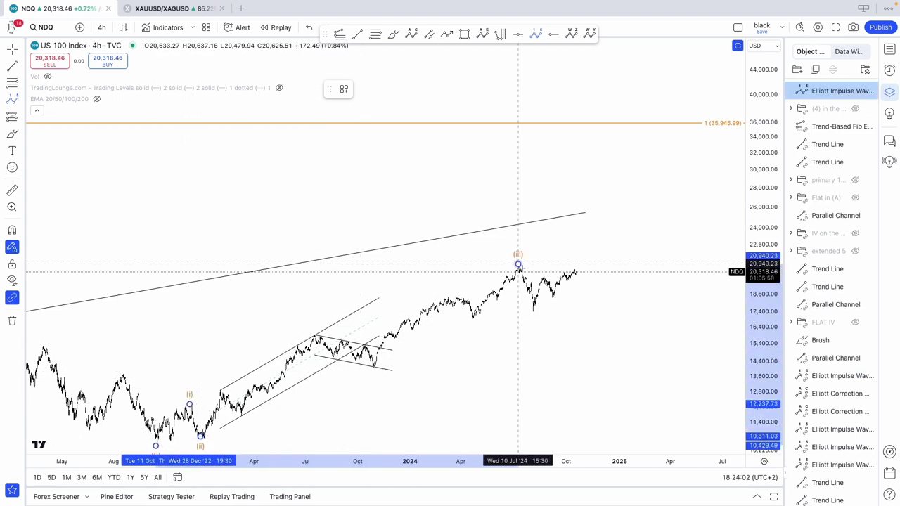
{"action": "left_click", "coordinate": [518, 265]}
{"action": "left_click", "coordinate": [554, 297]}
{"action": "left_click", "coordinate": [630, 243]}
Set the new five-wave impulse to Intermediate degree and place it in a new group
{"action": "right_click", "coordinate": [631, 244]}
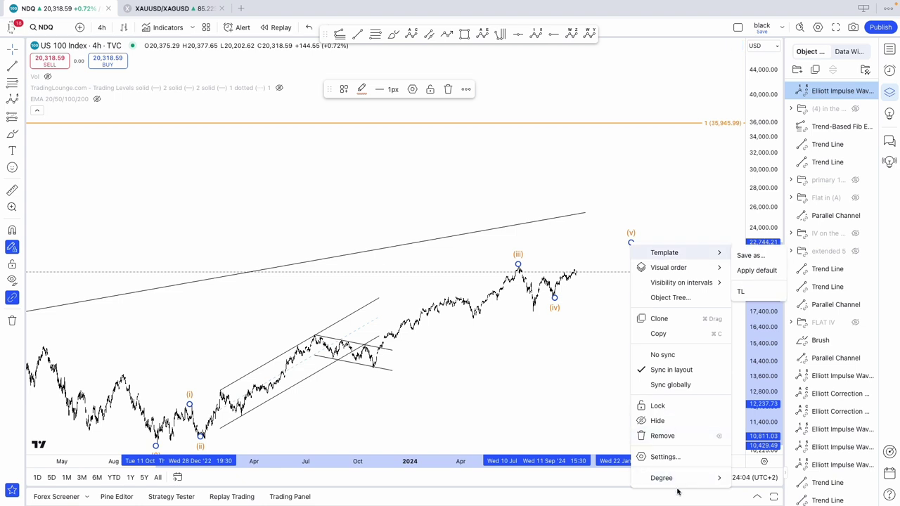
{"action": "mouse_move", "coordinate": [685, 479]}
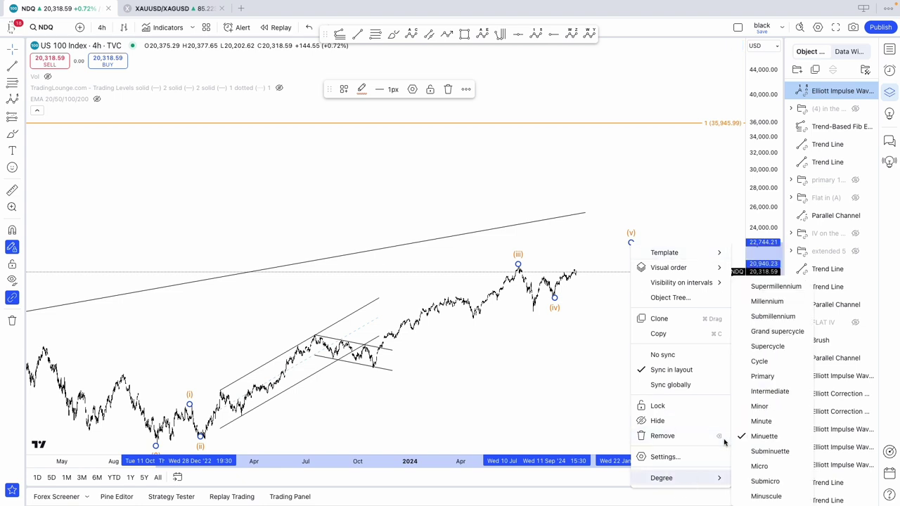
{"action": "left_click", "coordinate": [752, 392]}
{"action": "left_click", "coordinate": [362, 88]}
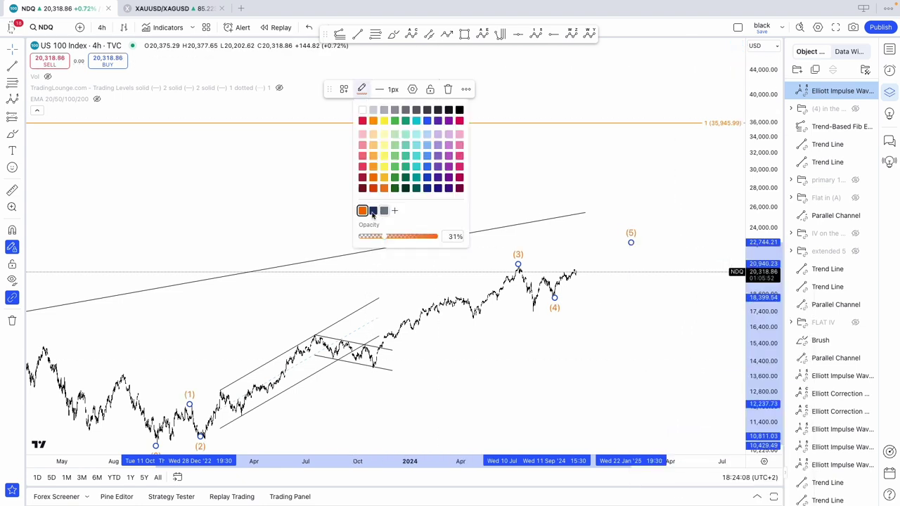
{"action": "left_click", "coordinate": [557, 167]}
{"action": "left_click", "coordinate": [833, 91]}
{"action": "left_click", "coordinate": [798, 69]}
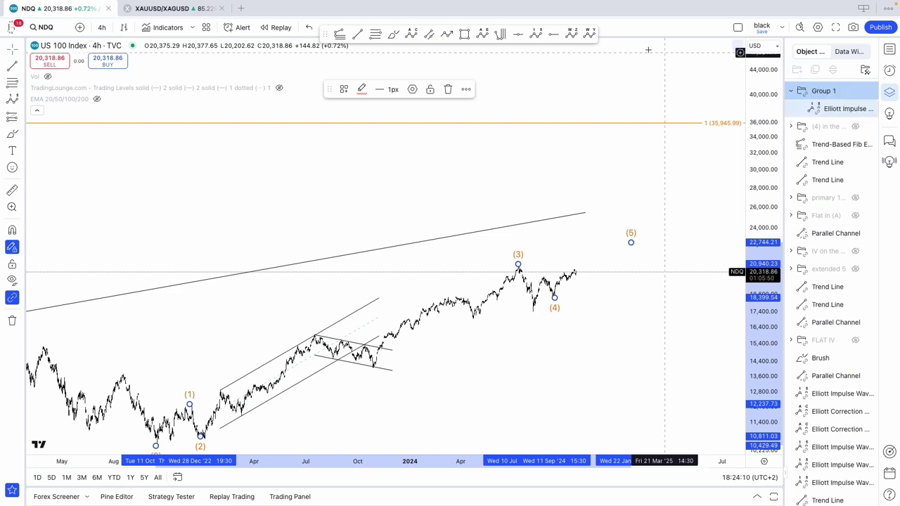
Draw a second impulse wave from the December 2022 wave (2) low through the 2023 swings, ending at the July 2024 high
{"action": "left_click", "coordinate": [538, 34]}
{"action": "left_click", "coordinate": [219, 392]}
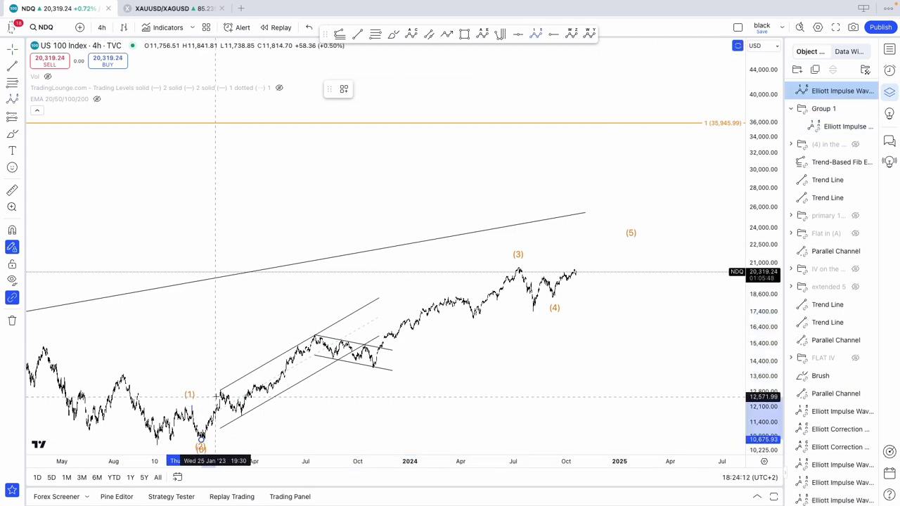
{"action": "left_click", "coordinate": [239, 415]}
{"action": "left_click", "coordinate": [311, 336]}
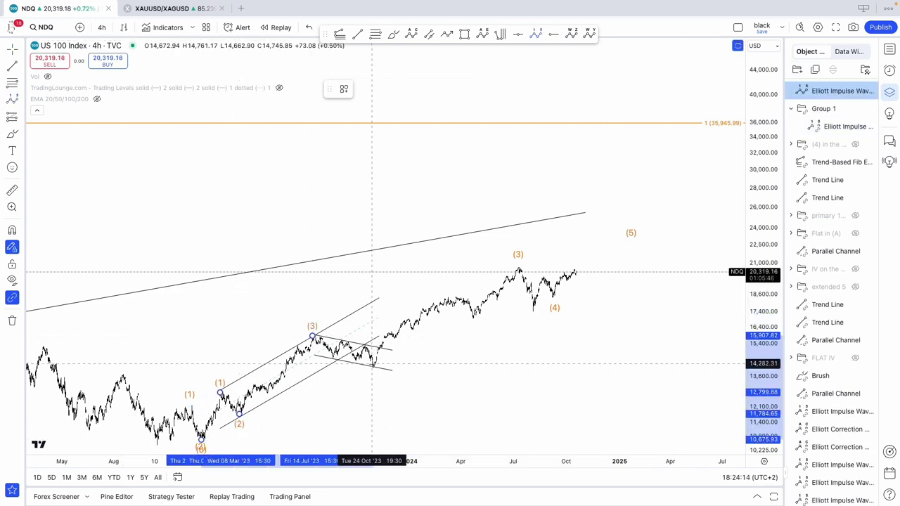
{"action": "left_click", "coordinate": [372, 364]}
{"action": "left_click", "coordinate": [518, 270]}
Set the second impulse to Minor degree in gray and shift its wave 5 point onto the July 2024 peak
{"action": "right_click", "coordinate": [518, 265]}
{"action": "mouse_move", "coordinate": [543, 493]}
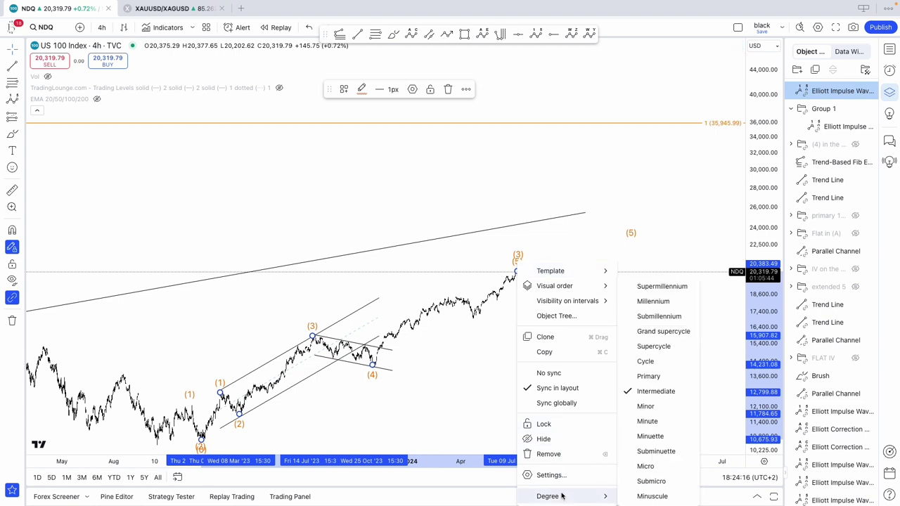
{"action": "left_click", "coordinate": [657, 405]}
{"action": "left_click", "coordinate": [361, 89]}
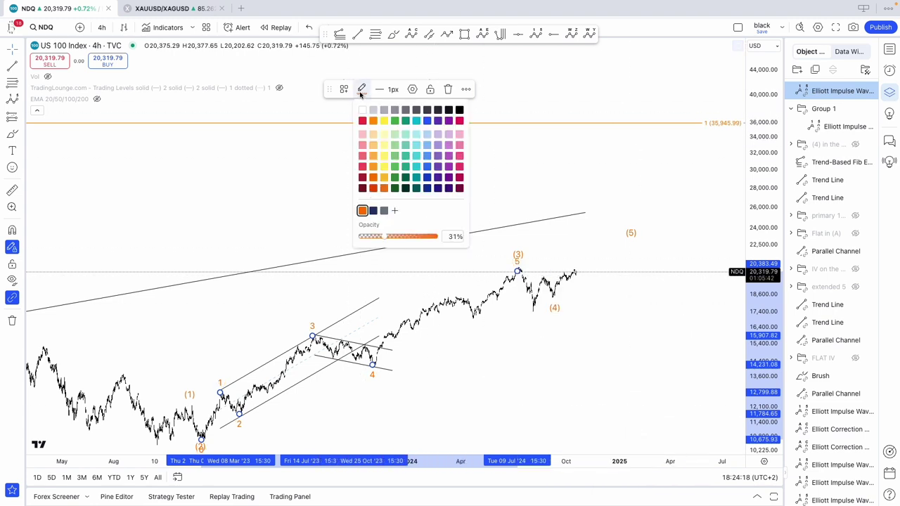
{"action": "left_click", "coordinate": [383, 210]}
{"action": "left_click_drag", "start_coordinate": [517, 271], "coordinate": [519, 271]}
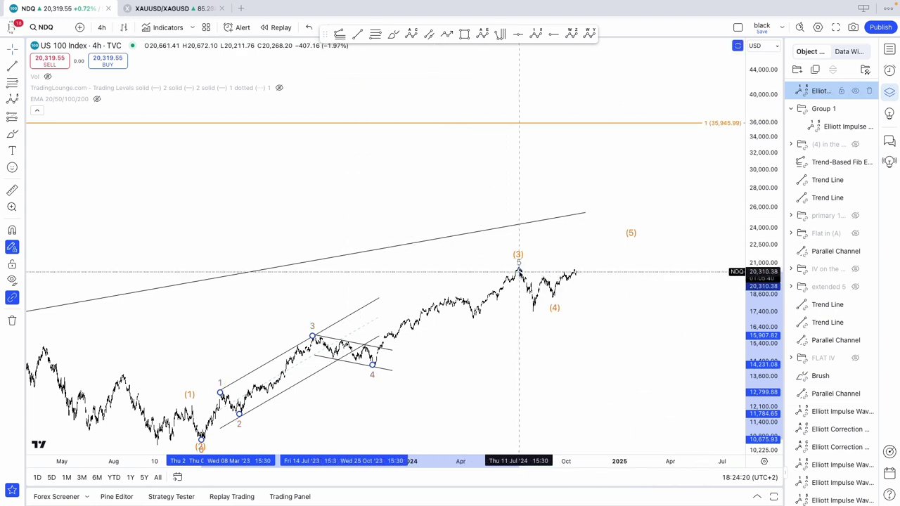
Move the gray Minor impulse wave into Group 1
{"action": "left_click_drag", "start_coordinate": [504, 393], "coordinate": [648, 331]}
{"action": "scroll", "coordinate": [651, 330], "scroll_direction": "up", "scroll_amount": 3}
{"action": "left_click_drag", "start_coordinate": [763, 369], "coordinate": [763, 311]}
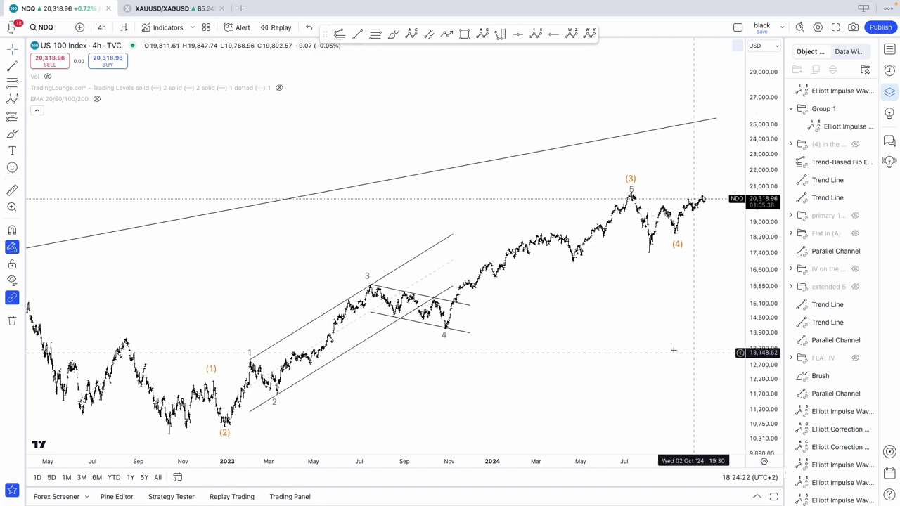
{"action": "scroll", "coordinate": [660, 350], "scroll_direction": "up", "scroll_amount": 2}
{"action": "left_click_drag", "start_coordinate": [658, 349], "coordinate": [687, 329]}
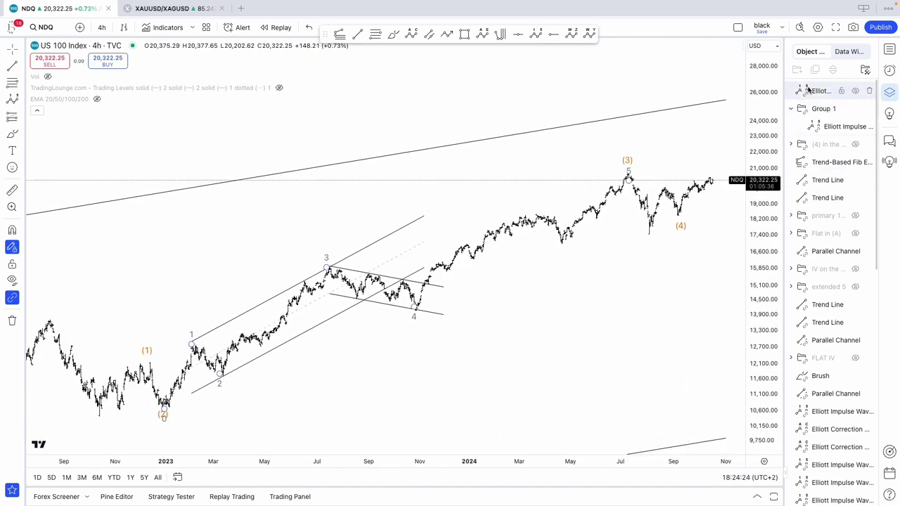
{"action": "left_click_drag", "start_coordinate": [808, 90], "coordinate": [814, 110]}
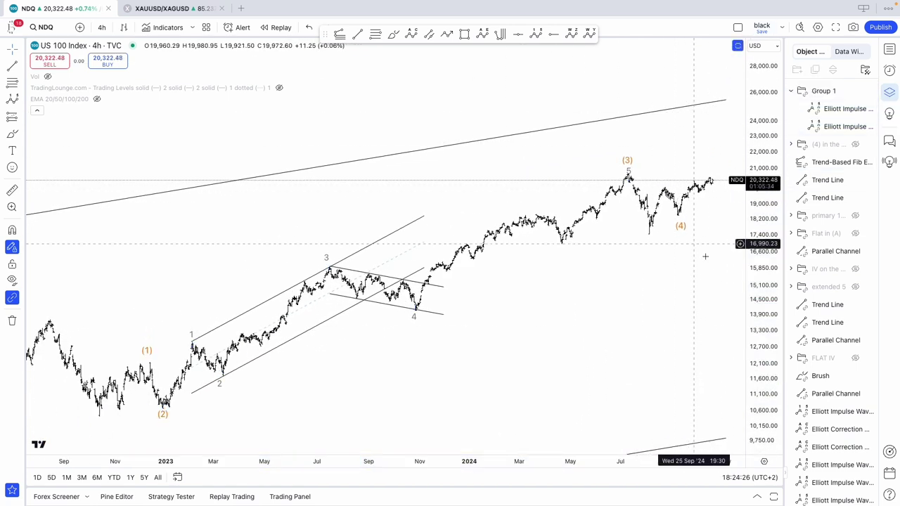
Draw a three-wave Elliott correction from the July 2024 high through the August low and late-August high to the September low
{"action": "scroll", "coordinate": [649, 234], "scroll_direction": "right", "scroll_amount": 3}
{"action": "left_click_drag", "start_coordinate": [633, 223], "coordinate": [631, 234]}
{"action": "left_click", "coordinate": [635, 248]}
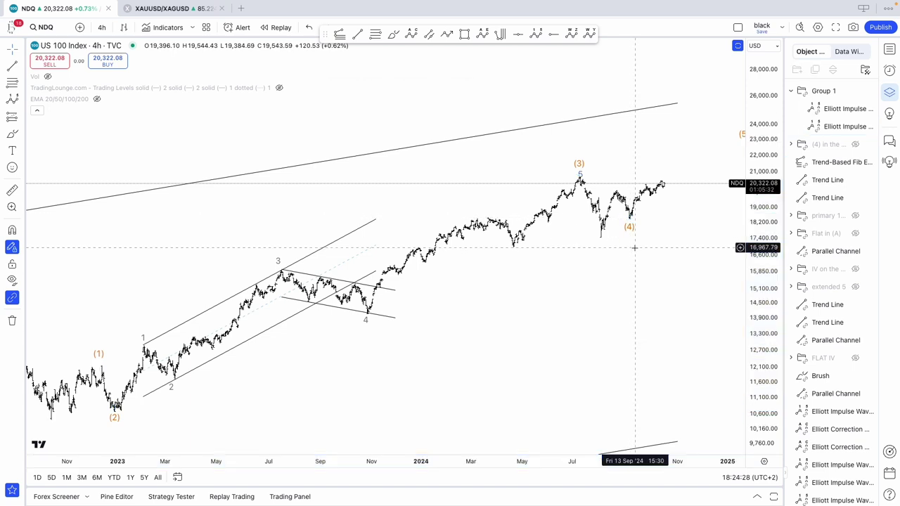
{"action": "scroll", "coordinate": [635, 249], "scroll_direction": "up", "scroll_amount": 3}
{"action": "left_click_drag", "start_coordinate": [774, 328], "coordinate": [779, 282]}
{"action": "left_click_drag", "start_coordinate": [578, 276], "coordinate": [556, 323]}
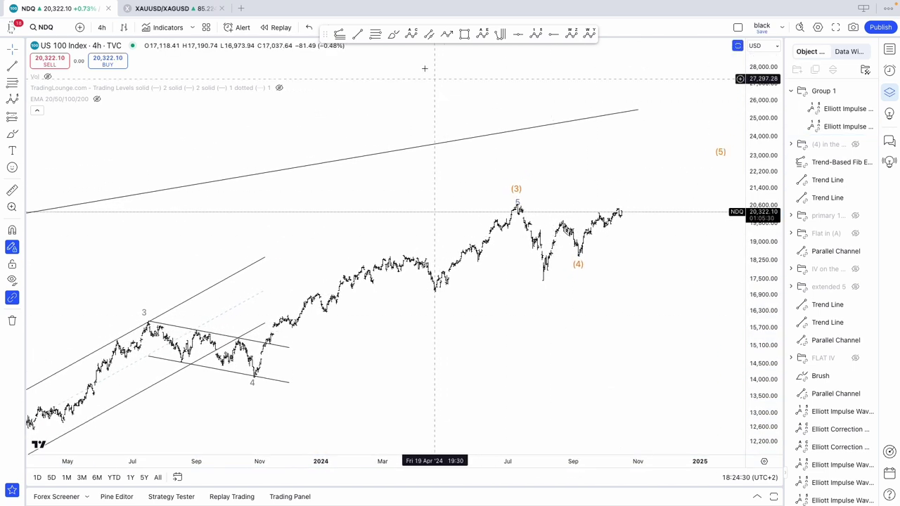
{"action": "left_click", "coordinate": [517, 204]}
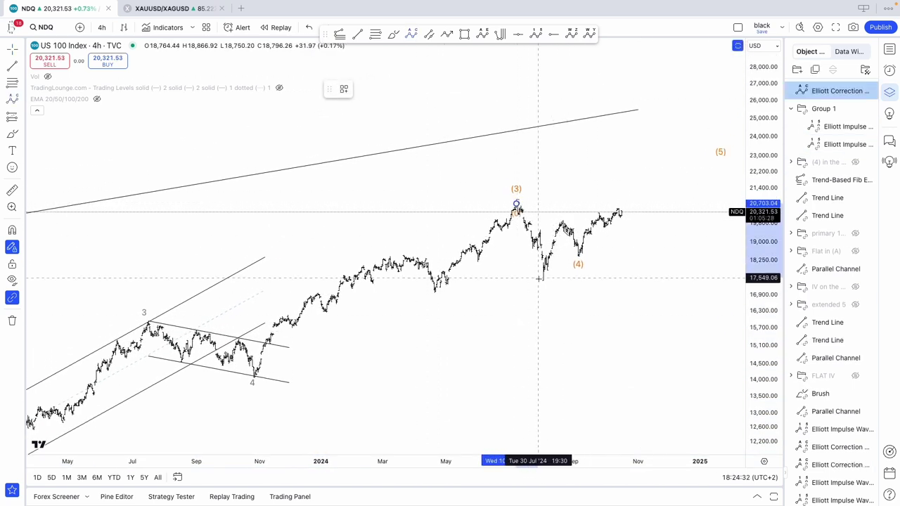
{"action": "left_click", "coordinate": [541, 282]}
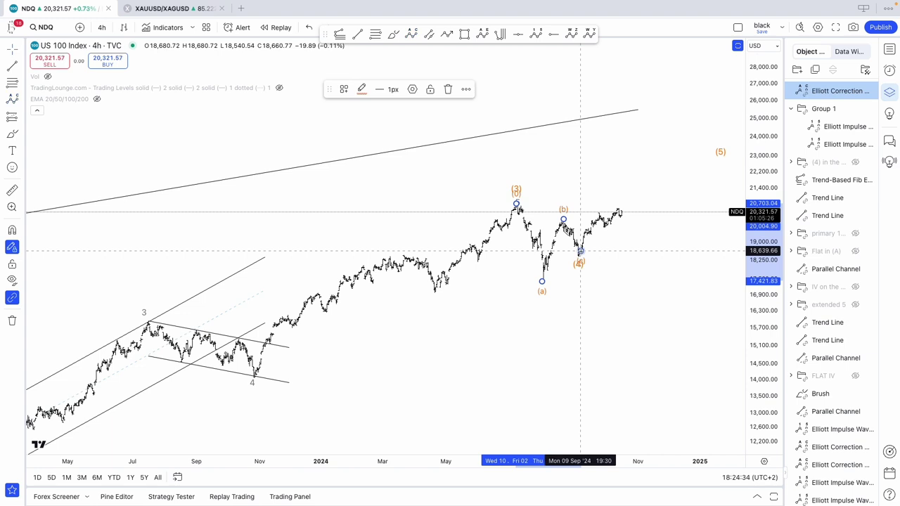
Set the correction to Minor degree in gray and lower the orange (4) label below C
{"action": "right_click", "coordinate": [581, 250]}
{"action": "mouse_move", "coordinate": [622, 486]}
{"action": "left_click", "coordinate": [710, 405]}
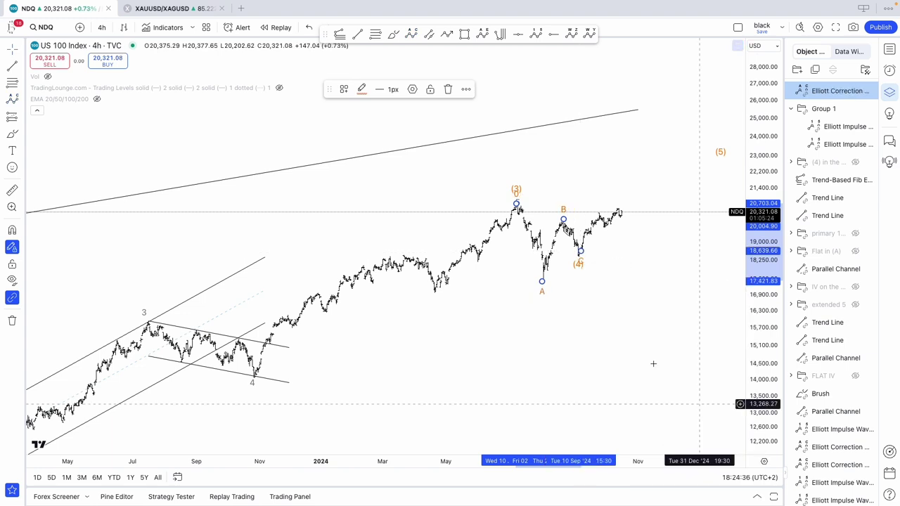
{"action": "left_click", "coordinate": [361, 88]}
{"action": "left_click", "coordinate": [384, 212]}
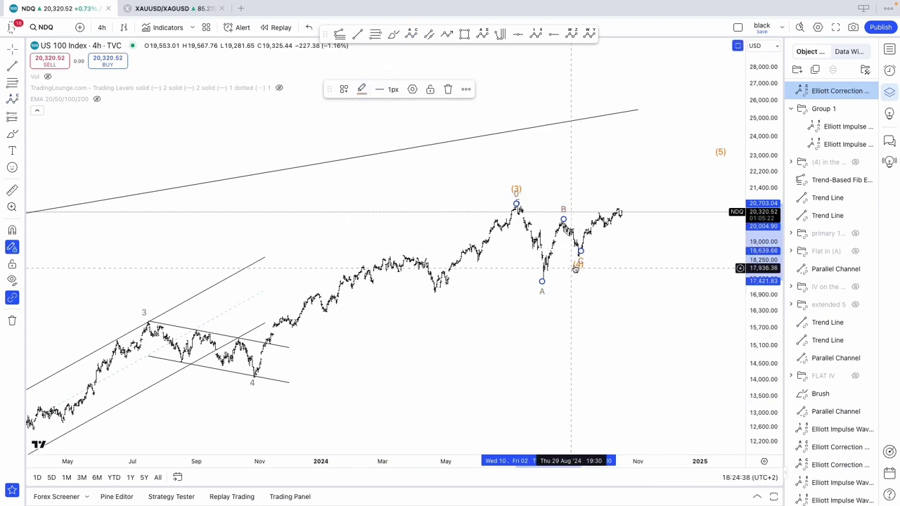
{"action": "mouse_move", "coordinate": [574, 266]}
{"action": "left_mouse_down"}
{"action": "mouse_move", "coordinate": [578, 253]}
{"action": "mouse_move", "coordinate": [581, 263]}
{"action": "mouse_move", "coordinate": [616, 272]}
{"action": "mouse_move", "coordinate": [599, 302]}
{"action": "left_mouse_up"}
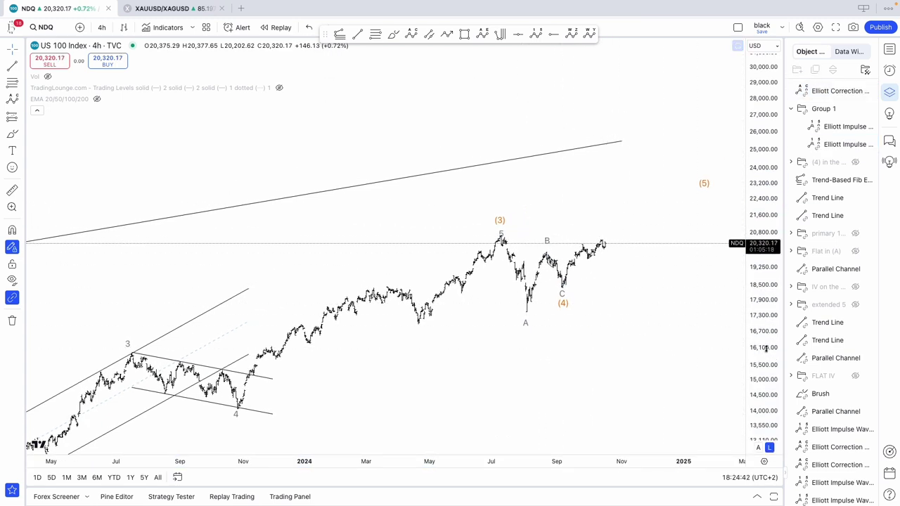
Draw an impulse wave from the September 2024 low, with waves 3 to 5 projected ahead and wave 5 near 23,955 in January 2025
{"action": "left_click_drag", "start_coordinate": [767, 348], "coordinate": [765, 315]}
{"action": "scroll", "coordinate": [657, 306], "scroll_direction": "up", "scroll_amount": 3}
{"action": "left_click_drag", "start_coordinate": [540, 293], "coordinate": [544, 312]}
{"action": "scroll", "coordinate": [544, 311], "scroll_direction": "up", "scroll_amount": 1}
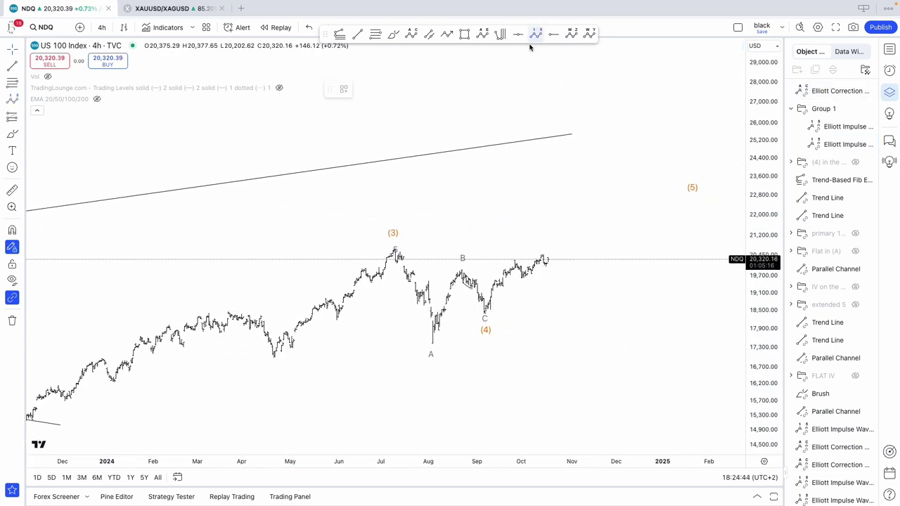
{"action": "left_click", "coordinate": [484, 315]}
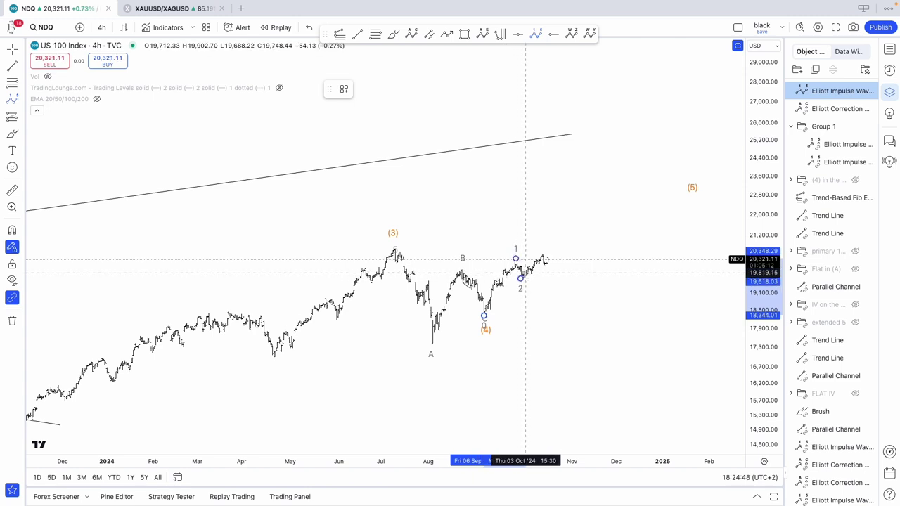
{"action": "left_click", "coordinate": [608, 195]}
{"action": "left_click", "coordinate": [630, 203]}
{"action": "left_click", "coordinate": [662, 168]}
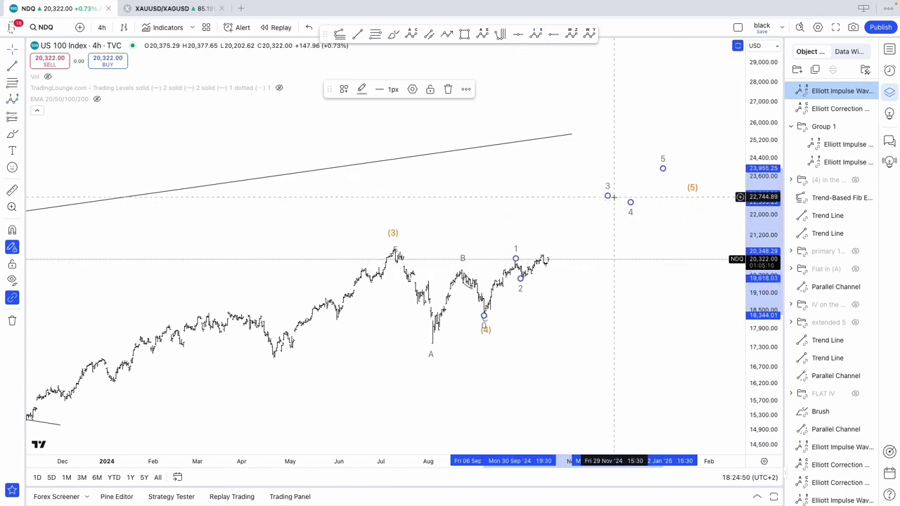
Shift the projected wave 3 point closer to wave 4 and move the orange (5) label directly above the projected 5
{"action": "left_click_drag", "start_coordinate": [610, 197], "coordinate": [619, 199]}
{"action": "left_click_drag", "start_coordinate": [693, 197], "coordinate": [668, 160]}
{"action": "left_click", "coordinate": [643, 344]}
Show the TradingLounge Trading Levels indicator, compare the whole wave count with its levels, and hide the indicator again
{"action": "scroll", "coordinate": [644, 344], "scroll_direction": "down", "scroll_amount": 2}
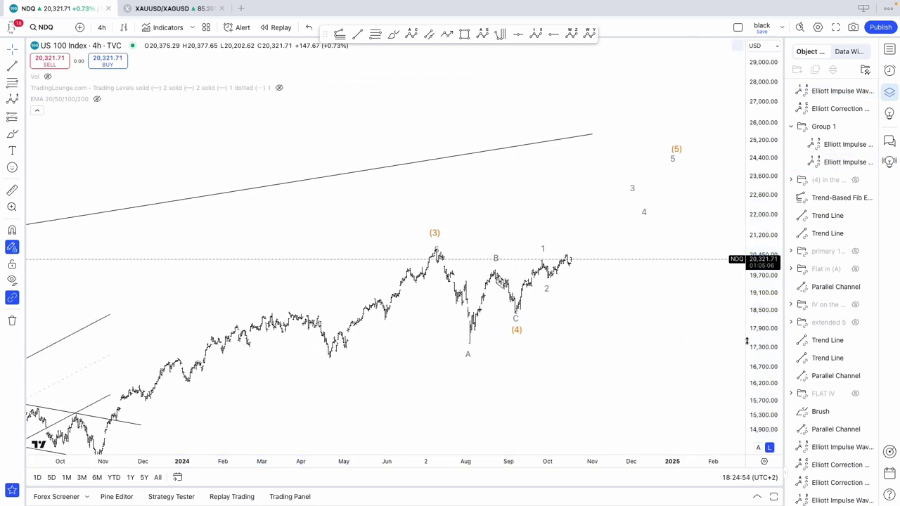
{"action": "scroll", "coordinate": [725, 387], "scroll_direction": "down", "scroll_amount": 4}
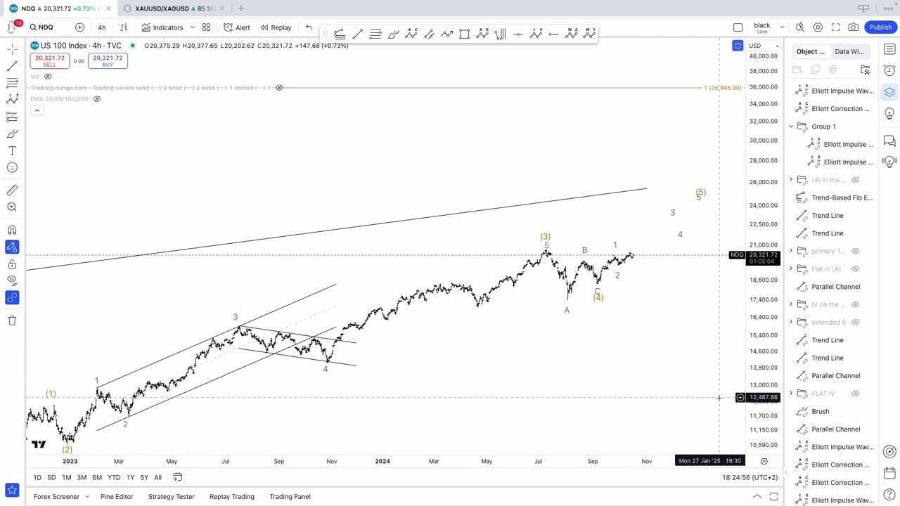
{"action": "scroll", "coordinate": [719, 397], "scroll_direction": "down", "scroll_amount": 4}
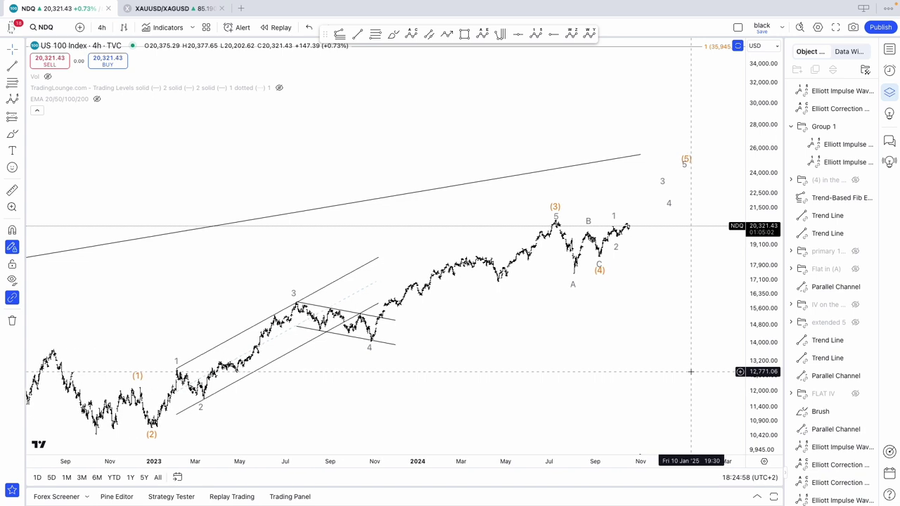
{"action": "left_click", "coordinate": [278, 88]}
{"action": "scroll", "coordinate": [564, 248], "scroll_direction": "up", "scroll_amount": 1}
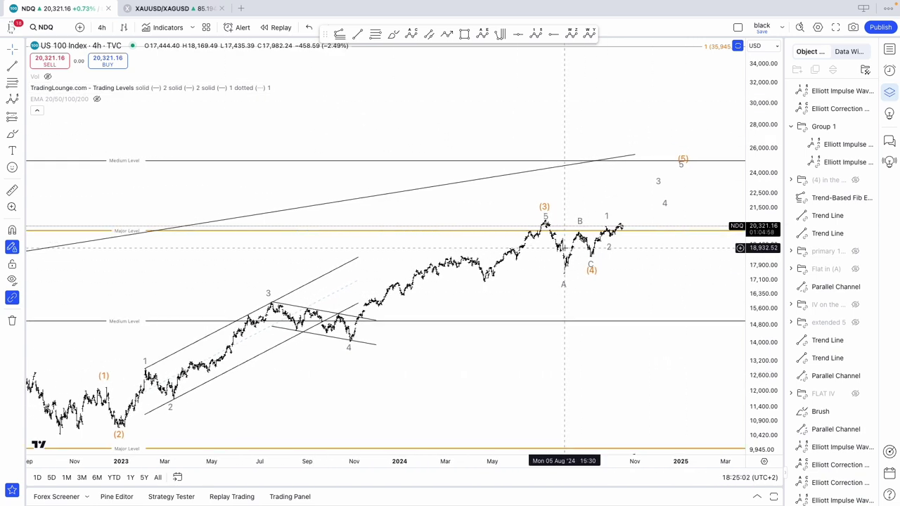
{"action": "scroll", "coordinate": [564, 249], "scroll_direction": "up", "scroll_amount": 1}
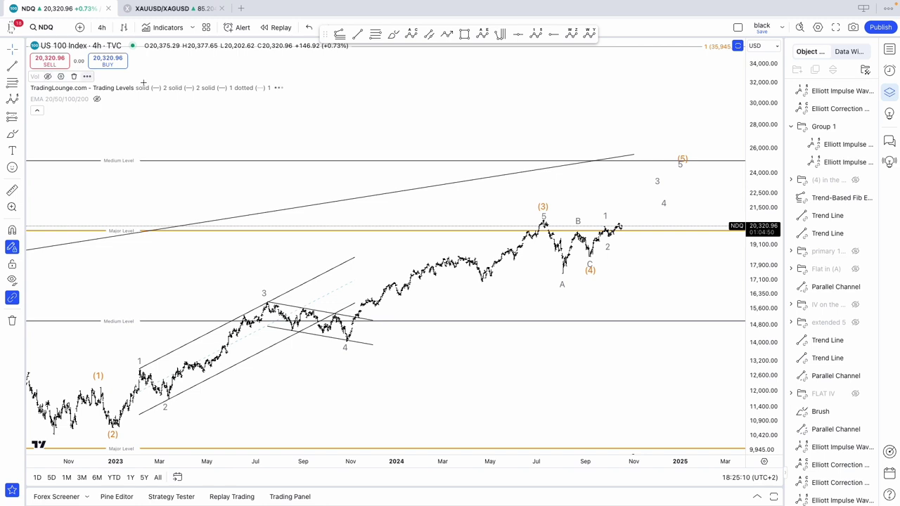
{"action": "left_click", "coordinate": [277, 88]}
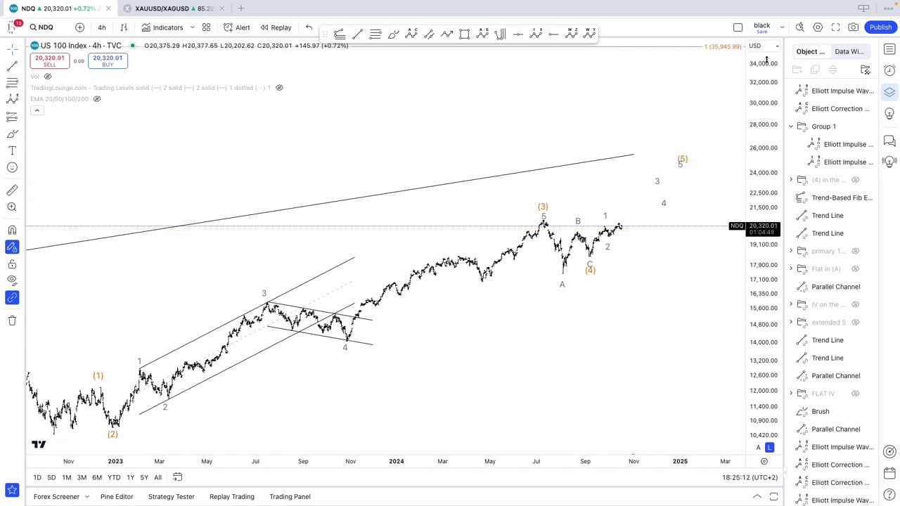
Move the newest impulse wave and the ABC correction together into Group 1
{"action": "left_click", "coordinate": [815, 91]}
{"action": "left_click", "coordinate": [819, 109], "text": "shift"}
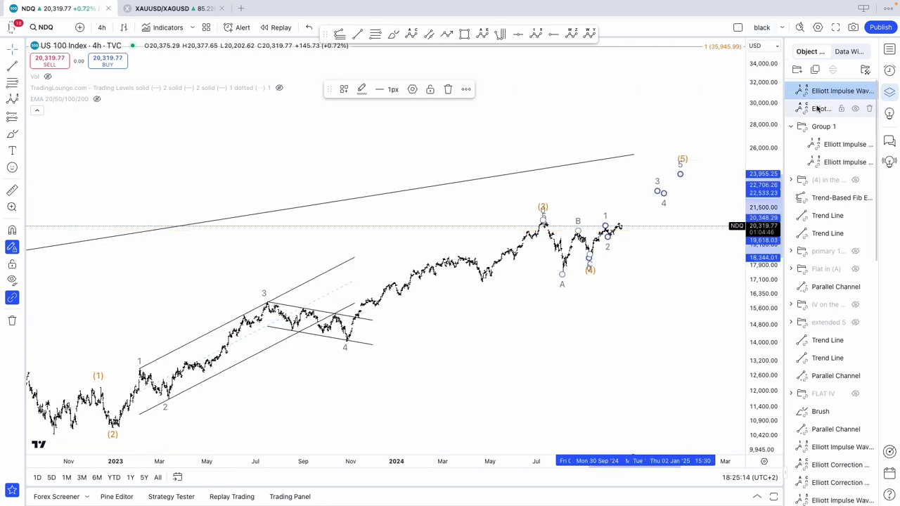
{"action": "left_click_drag", "start_coordinate": [819, 108], "coordinate": [823, 127]}
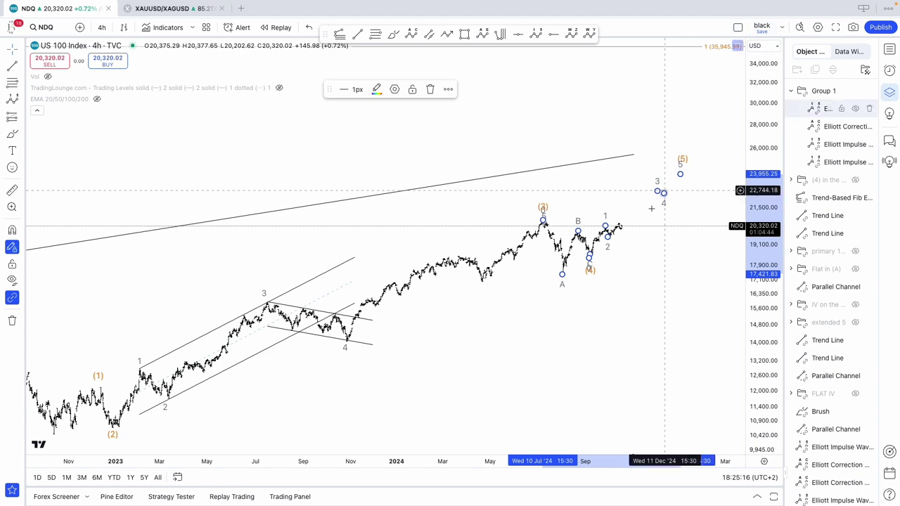
{"action": "left_click", "coordinate": [639, 241]}
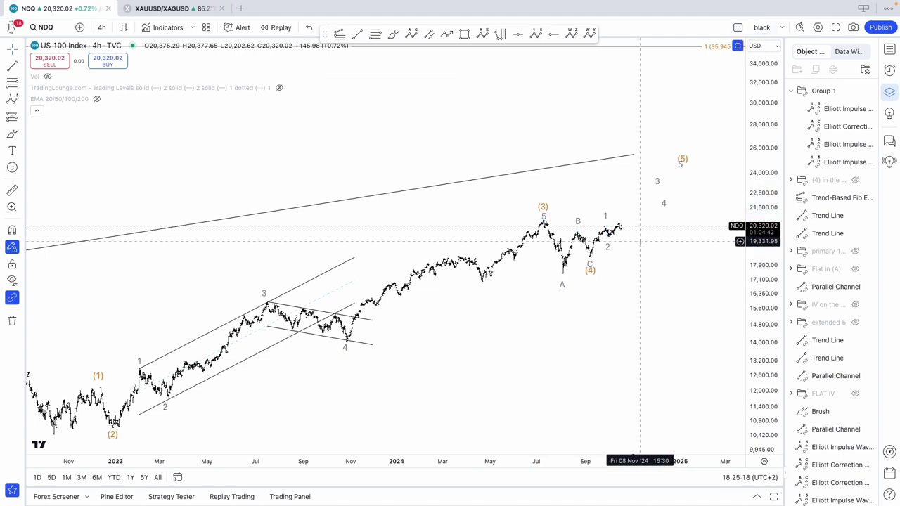
{"action": "scroll", "coordinate": [640, 241], "scroll_direction": "down", "scroll_amount": 2}
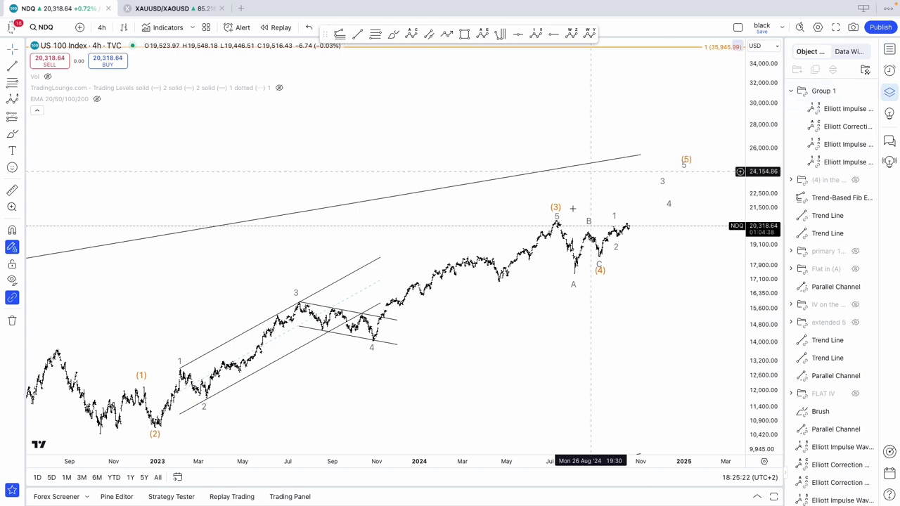
Switch the chart to the S&P 500 Index (SPX) from the indices watchlist and review its wave count since 2022
{"action": "left_click", "coordinate": [889, 48]}
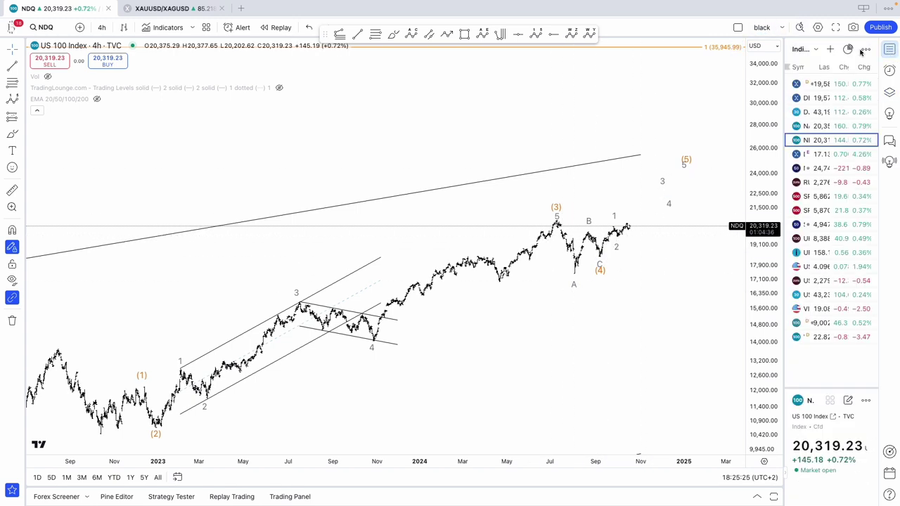
{"action": "left_click", "coordinate": [824, 209]}
{"action": "left_click", "coordinate": [821, 197]}
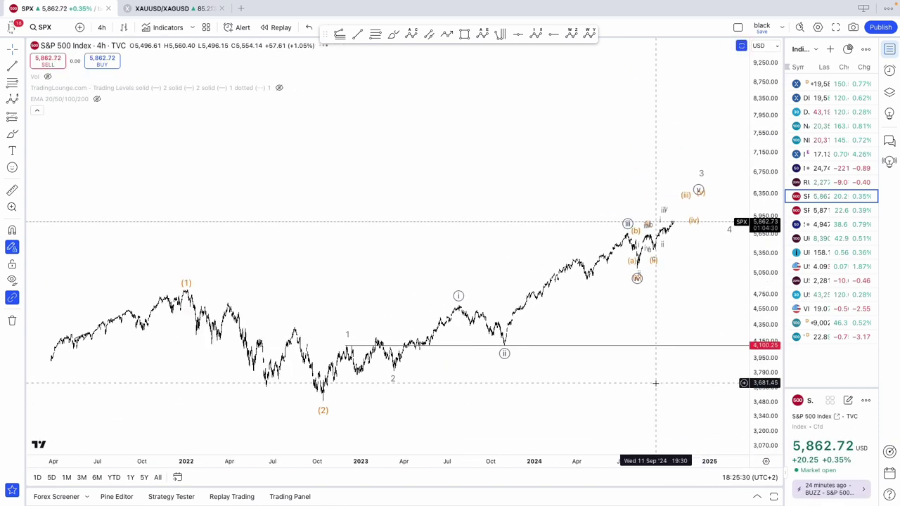
{"action": "scroll", "coordinate": [656, 384], "scroll_direction": "up", "scroll_amount": 3}
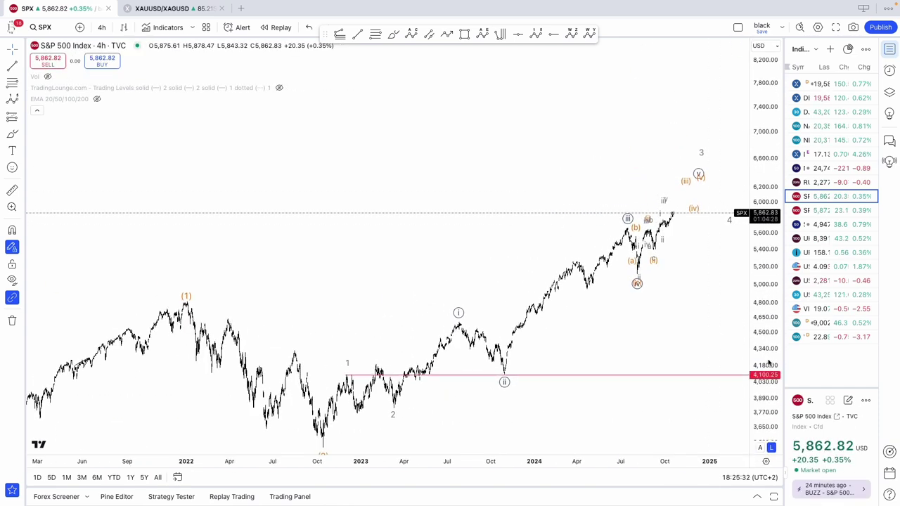
{"action": "scroll", "coordinate": [555, 295], "scroll_direction": "up", "scroll_amount": 3}
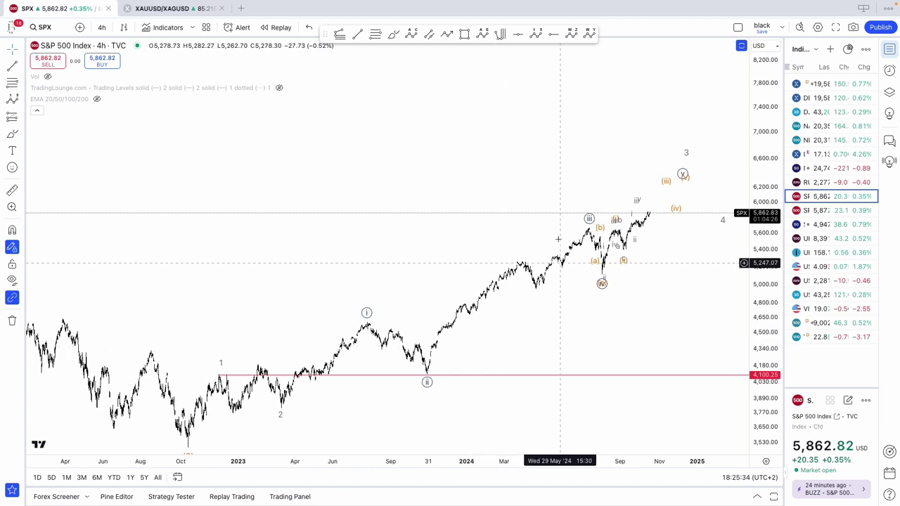
{"action": "scroll", "coordinate": [580, 264], "scroll_direction": "up", "scroll_amount": 4}
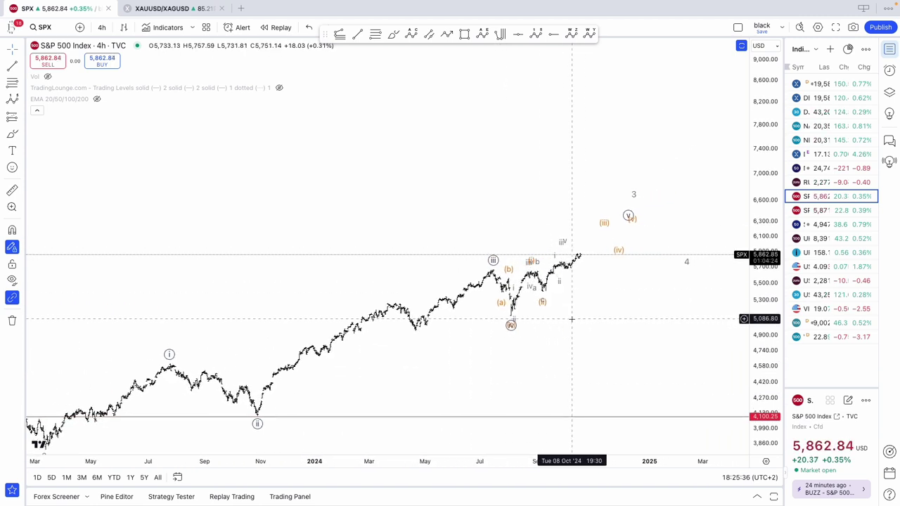
{"action": "scroll", "coordinate": [685, 347], "scroll_direction": "down", "scroll_amount": 3}
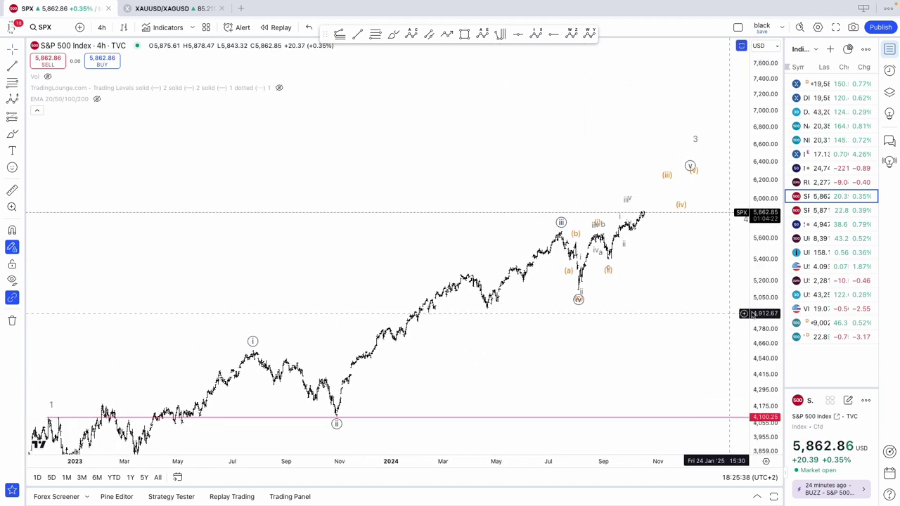
View the DAX Index chart briefly, return to the S&P 500 Index and list its drawn objects
{"action": "left_click", "coordinate": [854, 84]}
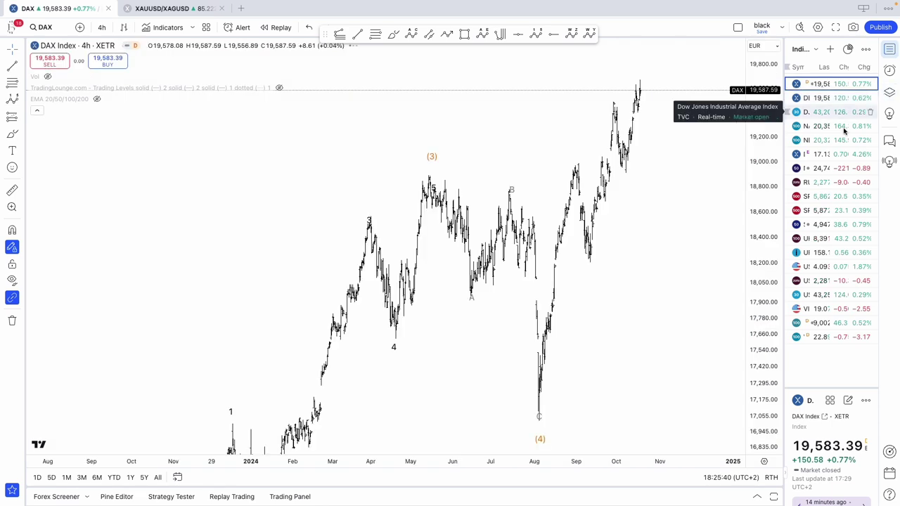
{"action": "left_click", "coordinate": [828, 197]}
{"action": "left_click", "coordinate": [890, 92]}
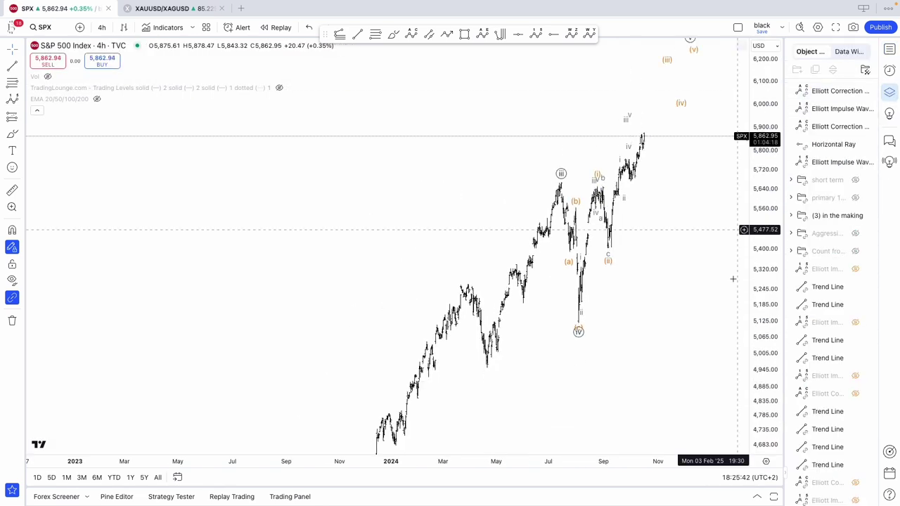
Examine the S&P 500 wave count from the 2022 high through the projected waves 3, 4 and 5 of (3)
{"action": "left_click", "coordinate": [818, 91]}
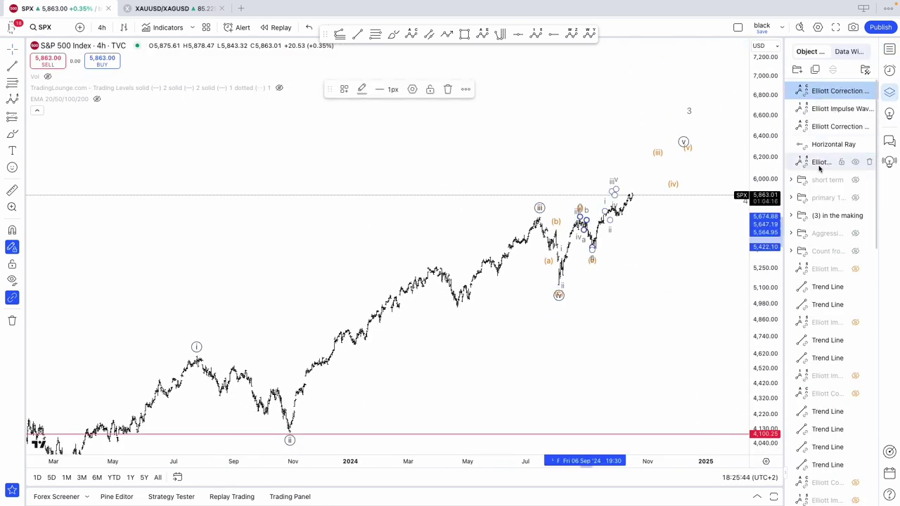
{"action": "left_click_drag", "start_coordinate": [760, 217], "coordinate": [760, 297]}
{"action": "left_click", "coordinate": [713, 305]}
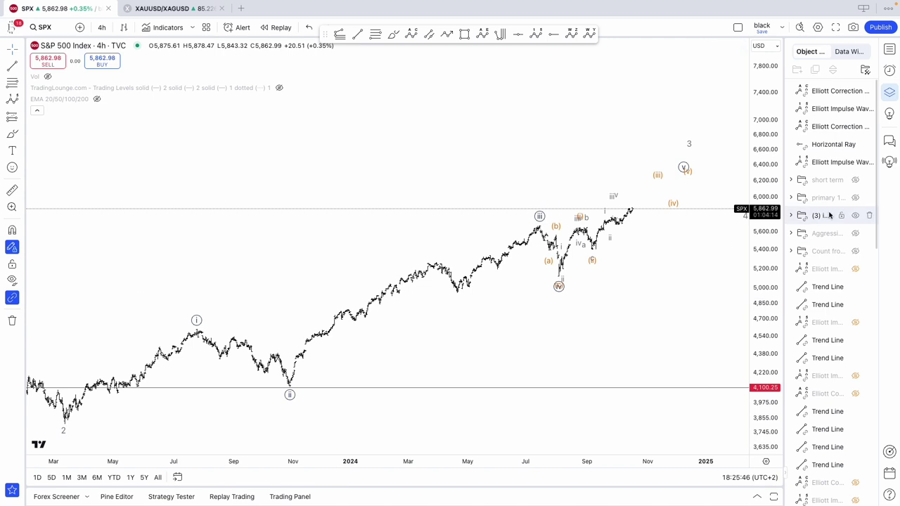
{"action": "scroll", "coordinate": [629, 248], "scroll_direction": "up", "scroll_amount": 2}
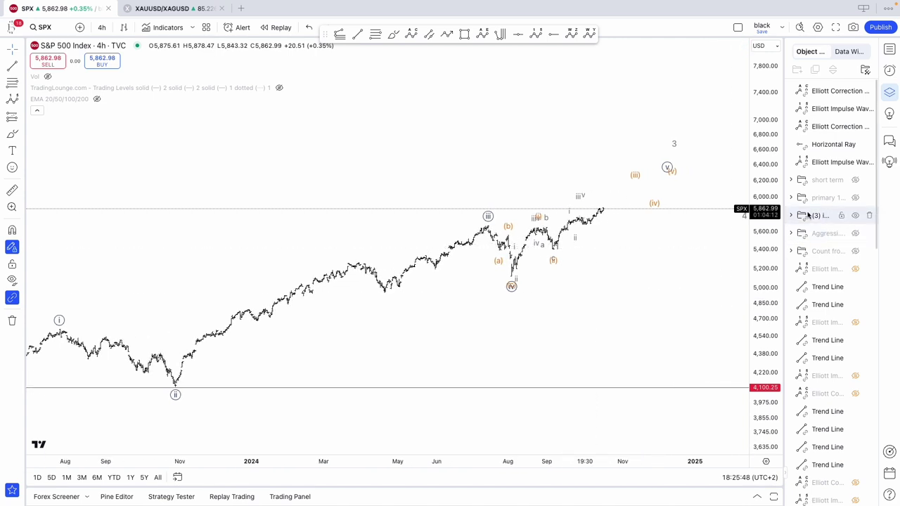
{"action": "scroll", "coordinate": [713, 243], "scroll_direction": "down", "scroll_amount": 3}
{"action": "scroll", "coordinate": [614, 263], "scroll_direction": "down", "scroll_amount": 3}
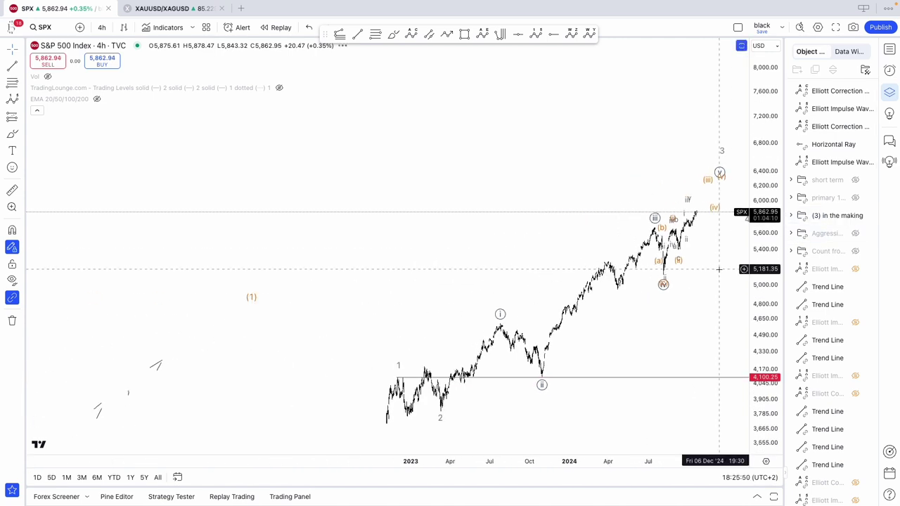
{"action": "scroll", "coordinate": [614, 263], "scroll_direction": "up", "scroll_amount": 1}
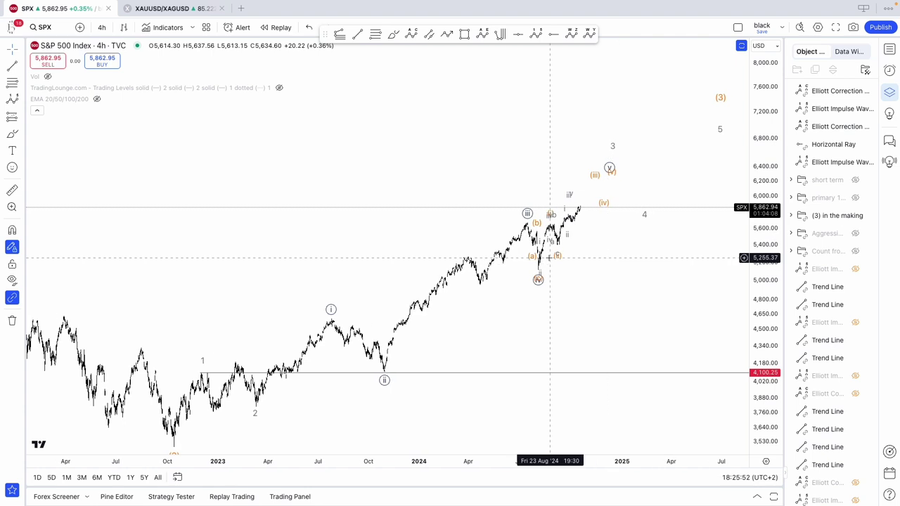
{"action": "left_click_drag", "start_coordinate": [608, 286], "coordinate": [628, 285]}
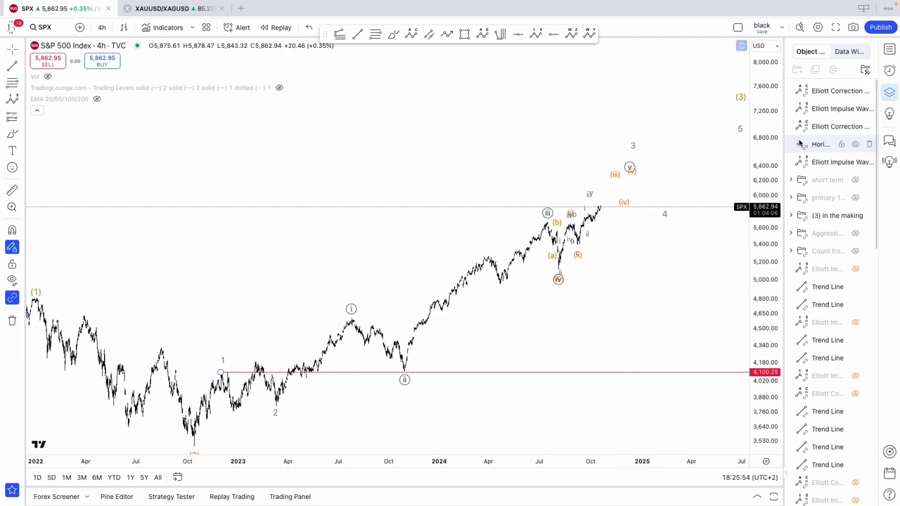
Pick out the newest Elliott correction and the circled i to v impulse, and inspect how their waves fit the price
{"action": "left_click", "coordinate": [806, 92]}
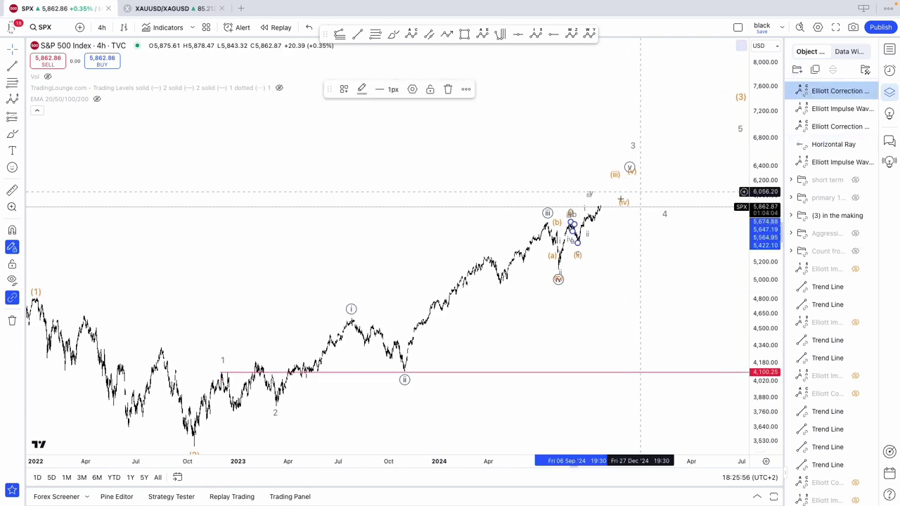
{"action": "left_click", "coordinate": [548, 212]}
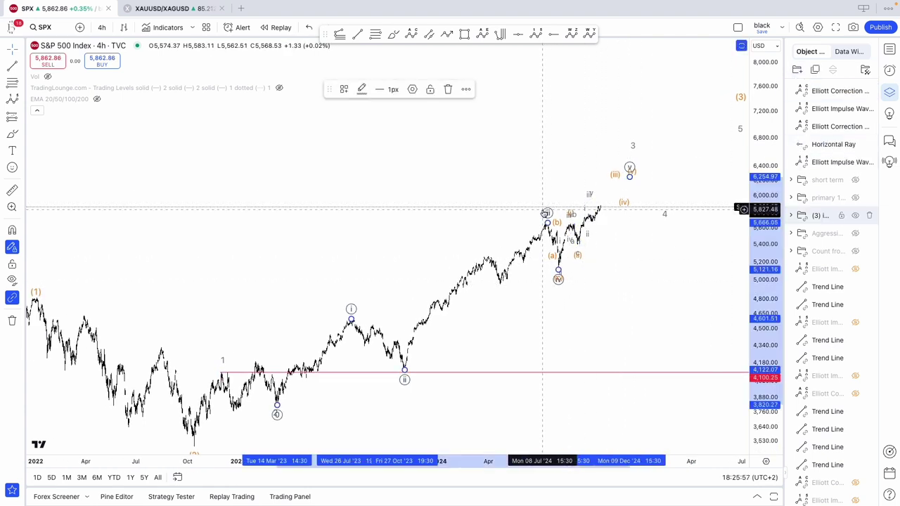
{"action": "left_click", "coordinate": [818, 94]}
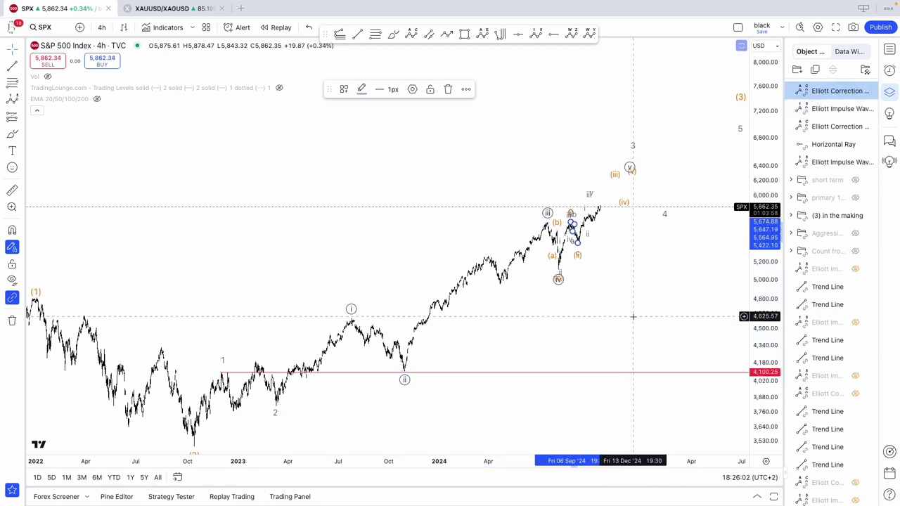
{"action": "left_click_drag", "start_coordinate": [634, 315], "coordinate": [717, 306]}
{"action": "scroll", "coordinate": [717, 305], "scroll_direction": "up", "scroll_amount": 7}
{"action": "scroll", "coordinate": [697, 301], "scroll_direction": "up", "scroll_amount": 5}
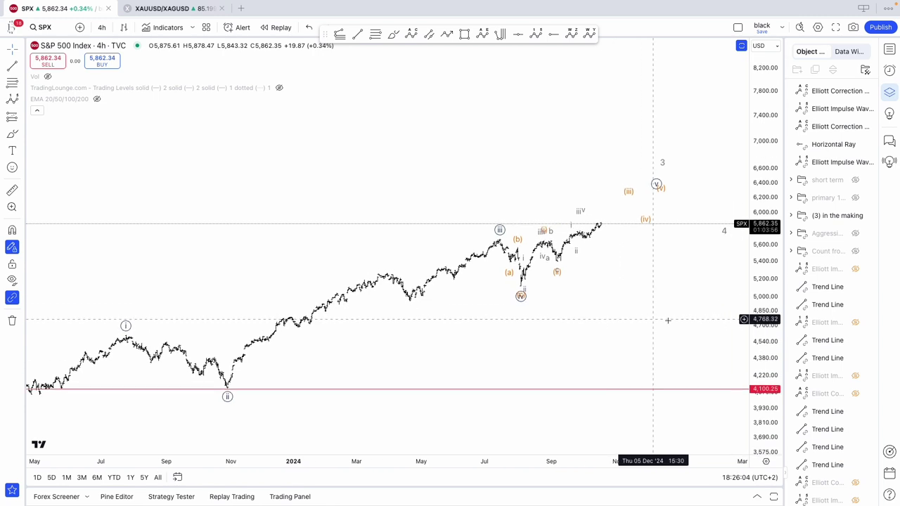
{"action": "scroll", "coordinate": [697, 337], "scroll_direction": "up", "scroll_amount": 2}
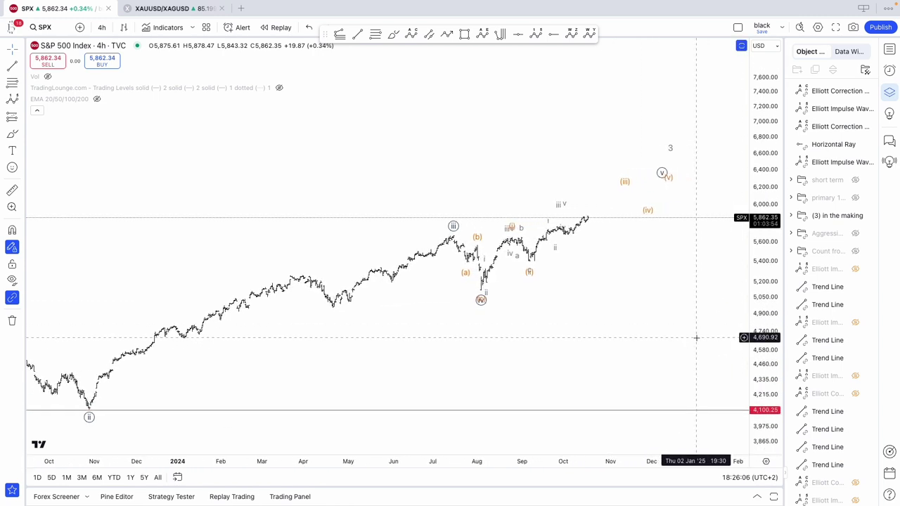
{"action": "left_click_drag", "start_coordinate": [751, 360], "coordinate": [770, 312]}
{"action": "scroll", "coordinate": [671, 336], "scroll_direction": "down", "scroll_amount": 5}
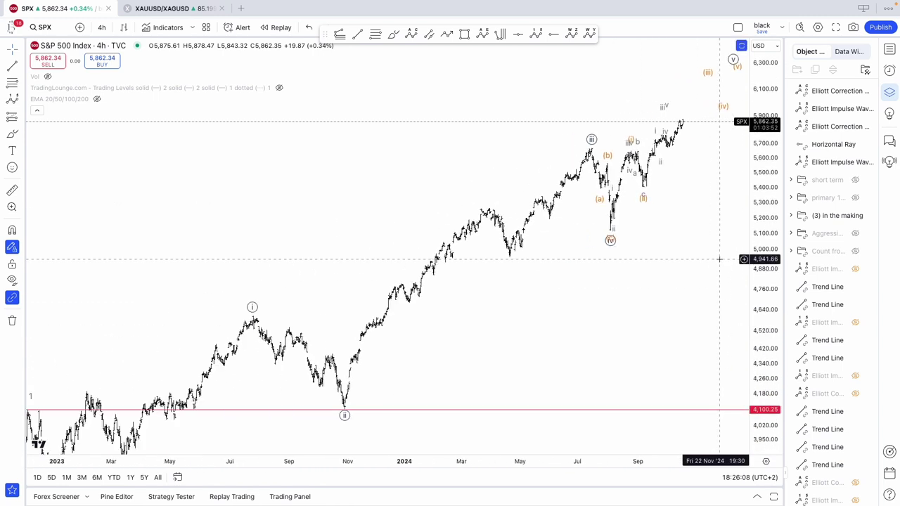
{"action": "left_click_drag", "start_coordinate": [774, 266], "coordinate": [773, 310]}
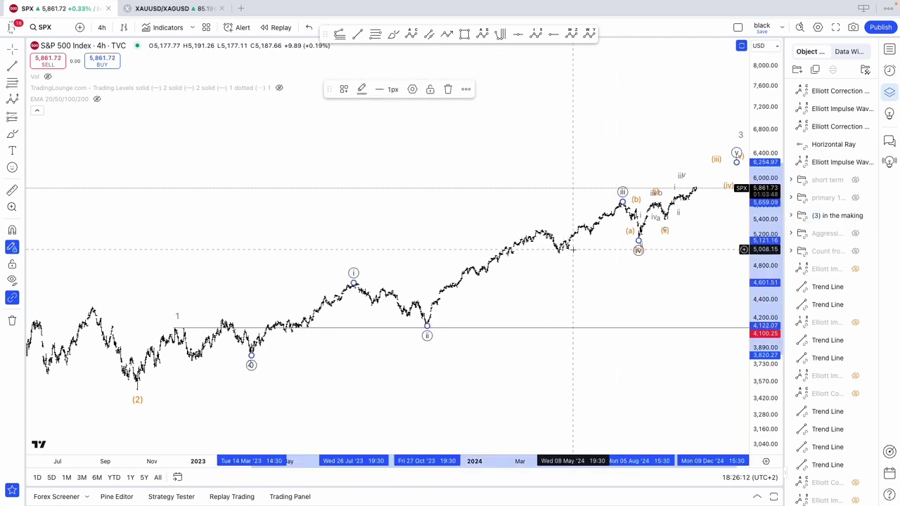
Draw a Minute-degree impulse wave from the October 2023 low at circled ii to the July 2024 high at circled iii
{"action": "left_click_drag", "start_coordinate": [573, 250], "coordinate": [544, 268]}
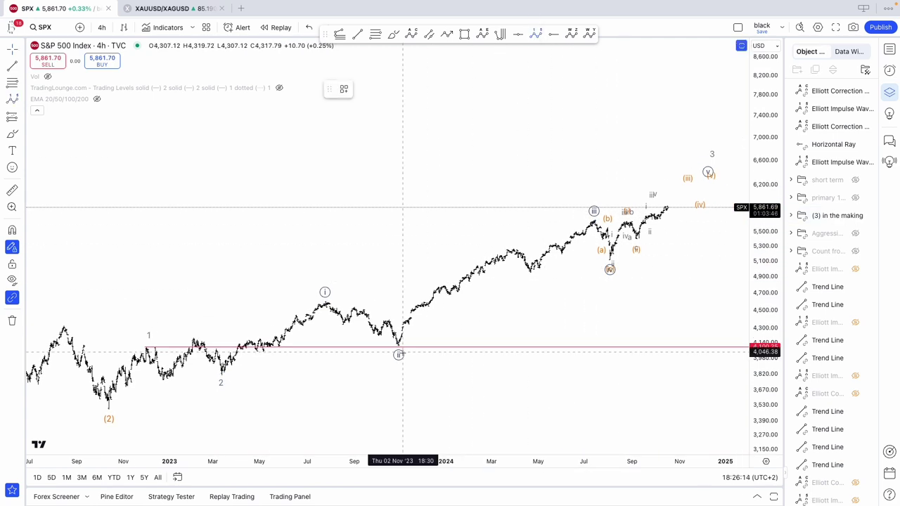
{"action": "left_click", "coordinate": [397, 346]}
{"action": "left_click", "coordinate": [446, 292]}
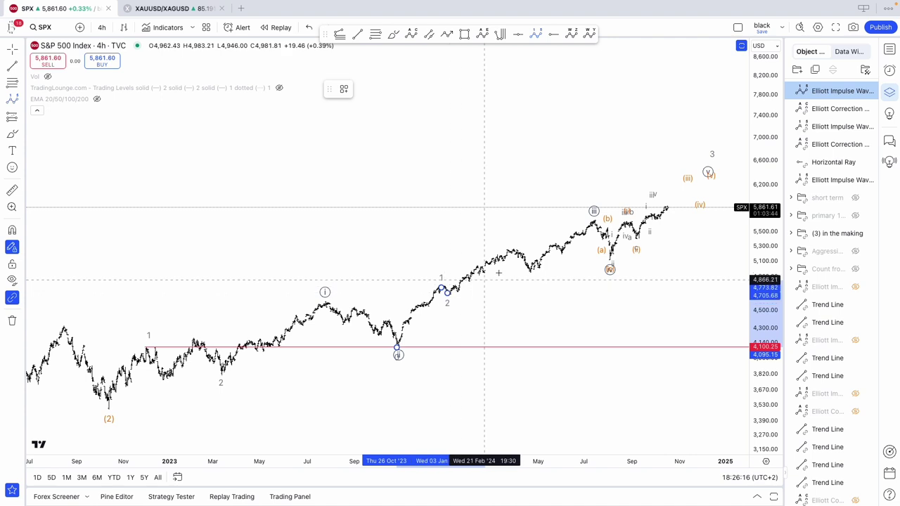
{"action": "left_click", "coordinate": [538, 265]}
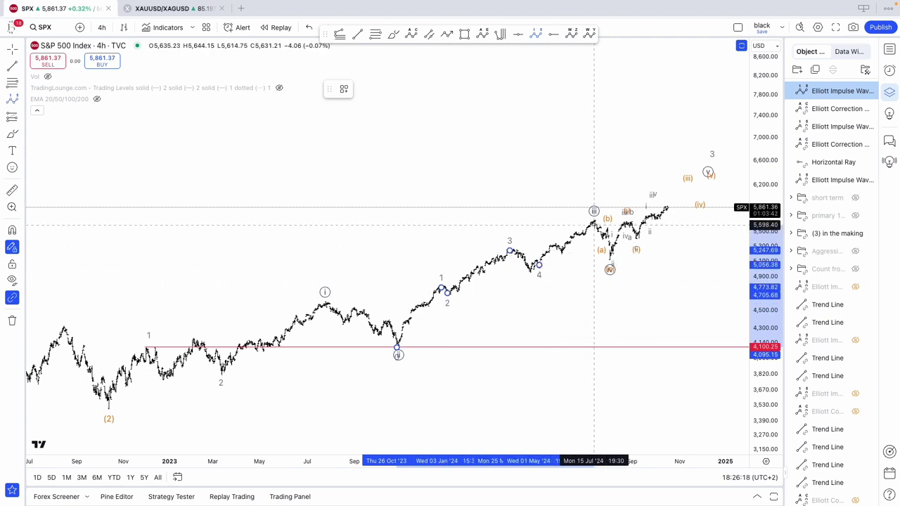
{"action": "right_click", "coordinate": [595, 225]}
{"action": "mouse_move", "coordinate": [625, 460]}
{"action": "left_click", "coordinate": [724, 421]}
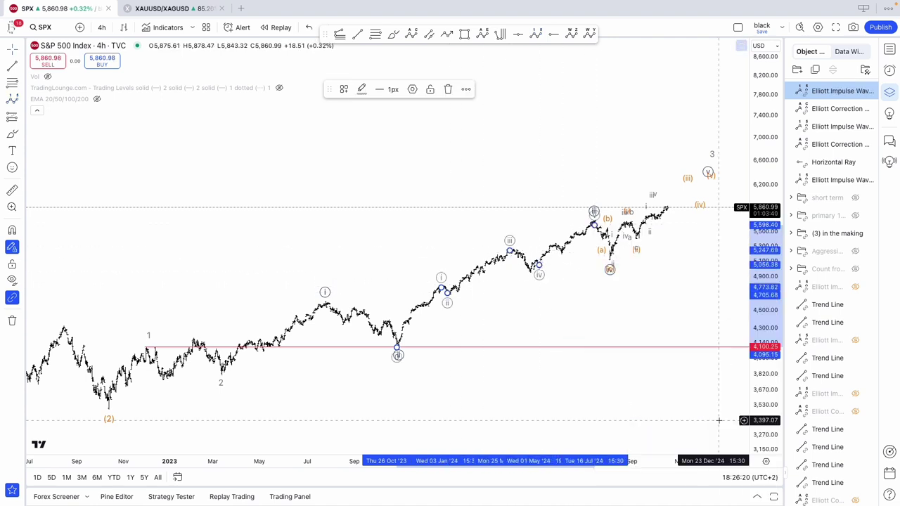
Make the new impulse wave orange with Minuette degree and move it into the "(3) in the making" group
{"action": "left_click", "coordinate": [362, 89]}
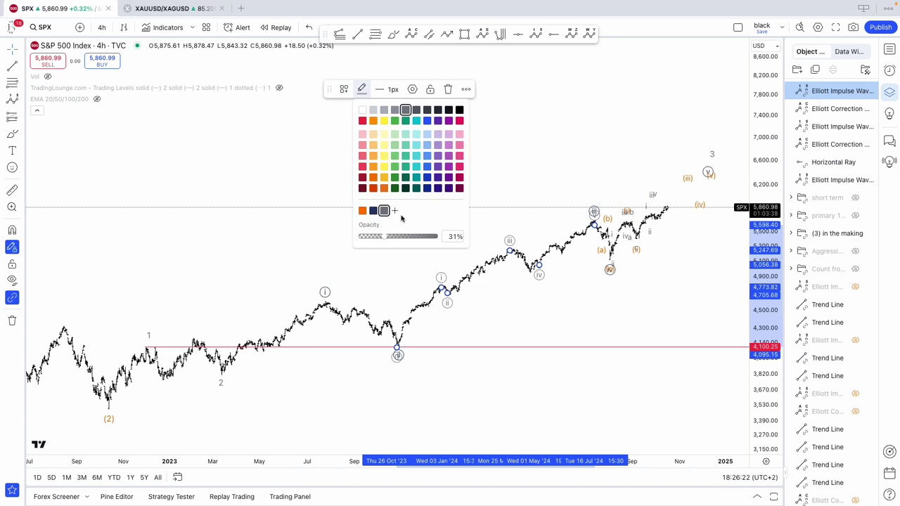
{"action": "left_click", "coordinate": [363, 210]}
{"action": "right_click", "coordinate": [441, 288]}
{"action": "mouse_move", "coordinate": [468, 495]}
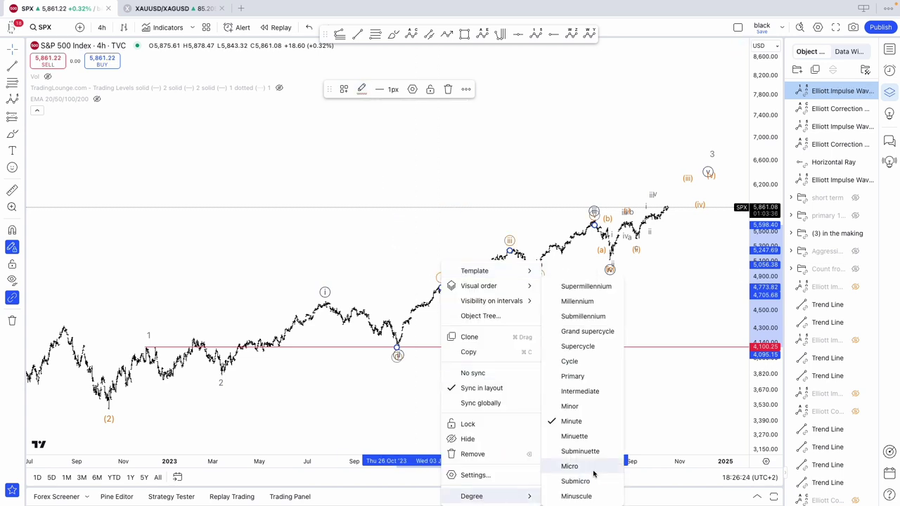
{"action": "left_click", "coordinate": [578, 436]}
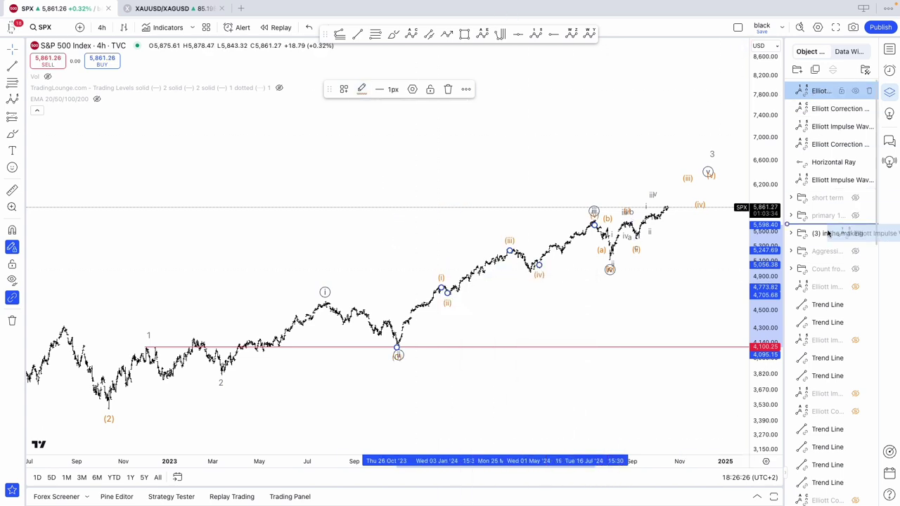
{"action": "left_click_drag", "start_coordinate": [828, 234], "coordinate": [829, 235]}
Move the wave ii point of the latest grey impulse to the early October 2024 low near 5,673
{"action": "scroll", "coordinate": [710, 267], "scroll_direction": "up", "scroll_amount": 3}
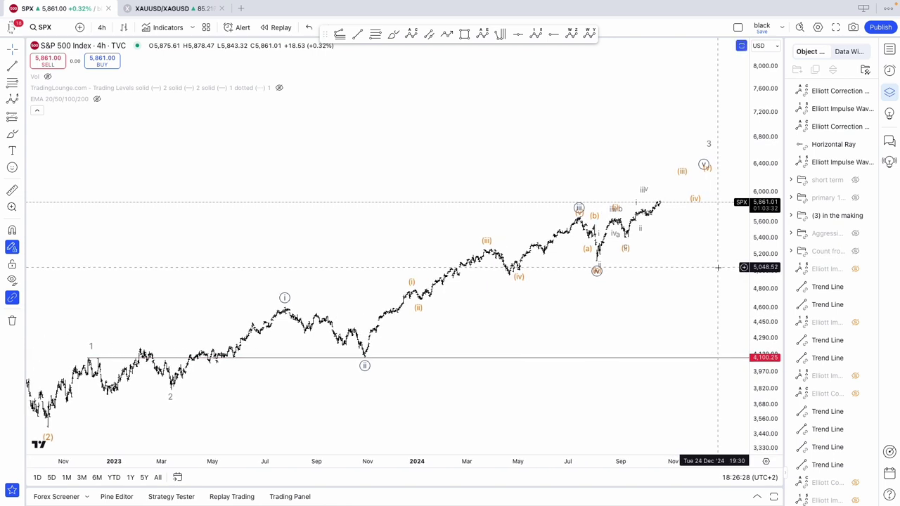
{"action": "scroll", "coordinate": [718, 267], "scroll_direction": "up", "scroll_amount": 5}
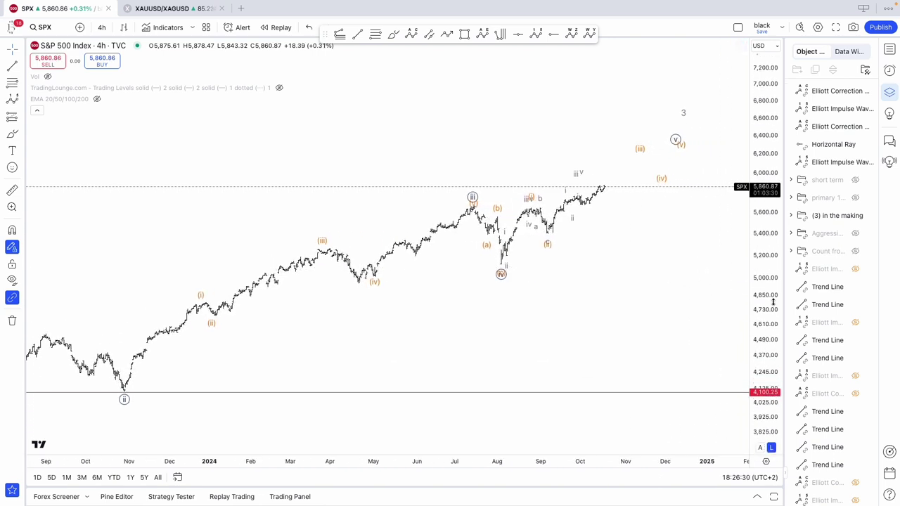
{"action": "scroll", "coordinate": [703, 309], "scroll_direction": "up", "scroll_amount": 5}
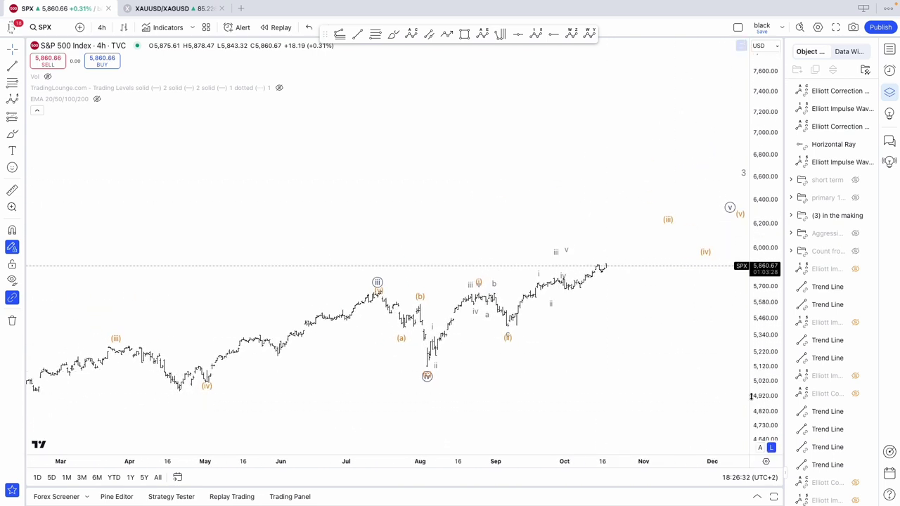
{"action": "left_click_drag", "start_coordinate": [751, 397], "coordinate": [757, 317]}
{"action": "left_click_drag", "start_coordinate": [549, 327], "coordinate": [575, 312]}
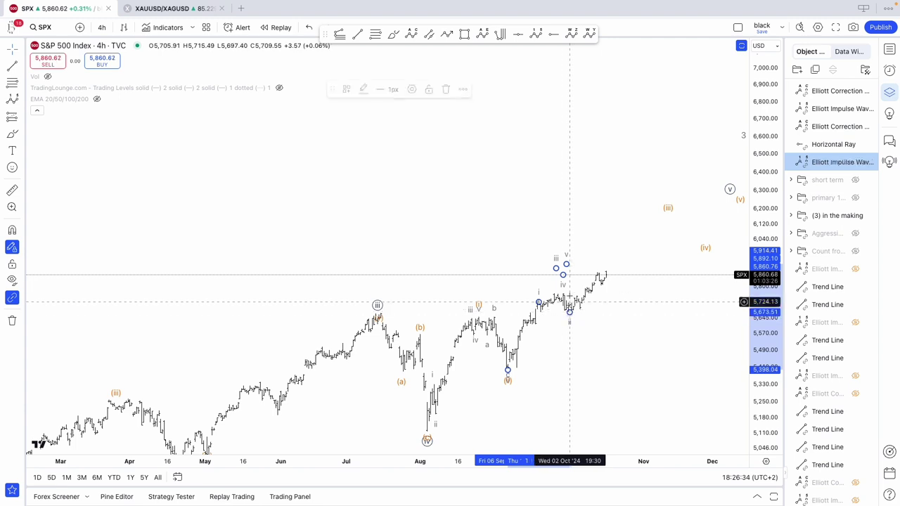
Project waves iii, iv and v of that impulse ahead near 5,996, 5,890 and 6,020, and place wave i at the late September high
{"action": "left_click_drag", "start_coordinate": [563, 275], "coordinate": [642, 268]}
{"action": "left_click", "coordinate": [566, 265]}
{"action": "mouse_move", "coordinate": [566, 265]}
{"action": "left_mouse_down"}
{"action": "mouse_move", "coordinate": [656, 243]}
{"action": "mouse_move", "coordinate": [638, 247]}
{"action": "left_mouse_up"}
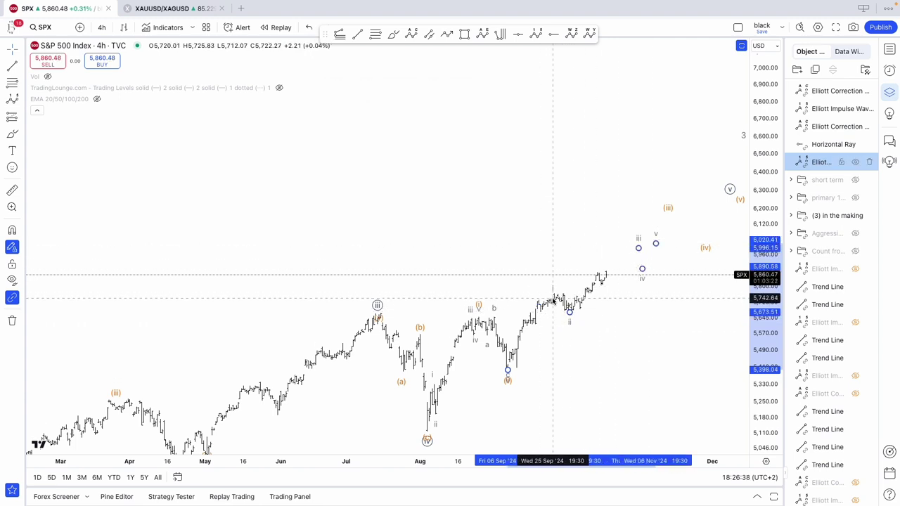
{"action": "left_click", "coordinate": [564, 340]}
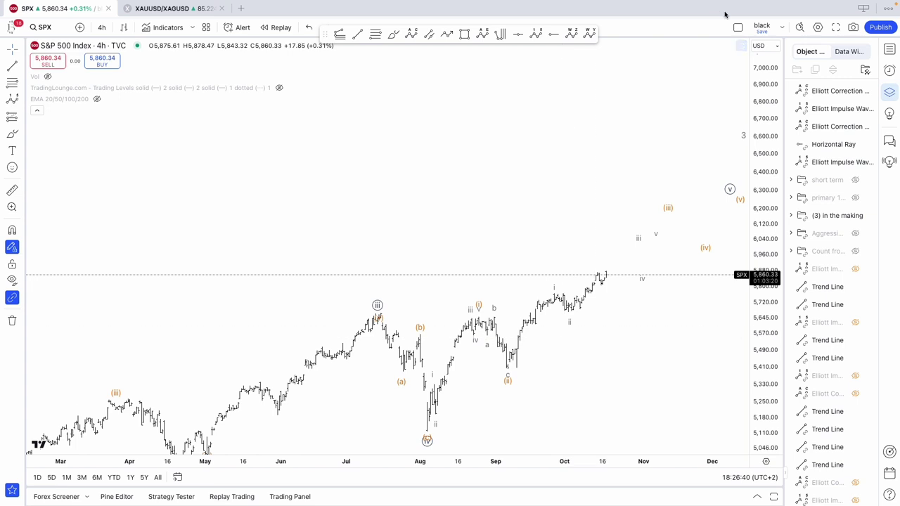
{"action": "left_click_drag", "start_coordinate": [768, 78], "coordinate": [768, 99]}
{"action": "left_click", "coordinate": [569, 321]}
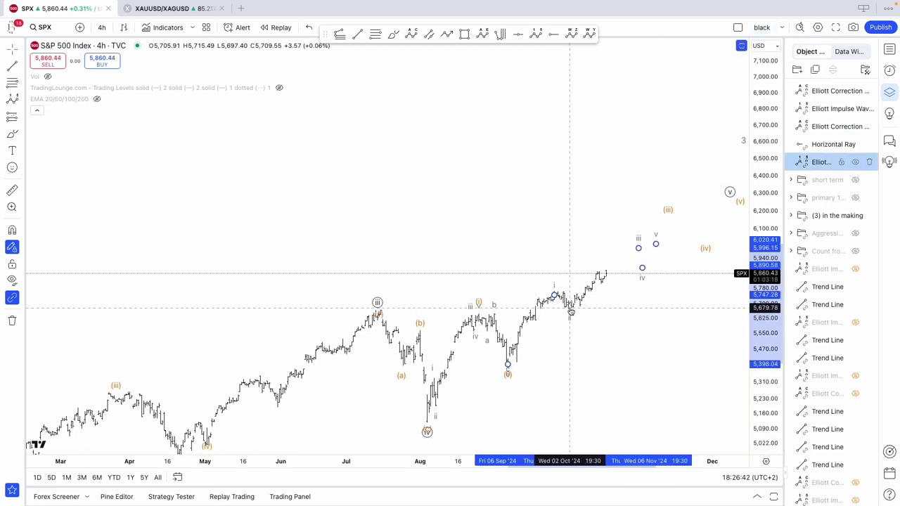
Shift the projected grey waves iii, iv and v further ahead, raising iv and placing v at the projected orange (iii)
{"action": "left_click", "coordinate": [507, 340]}
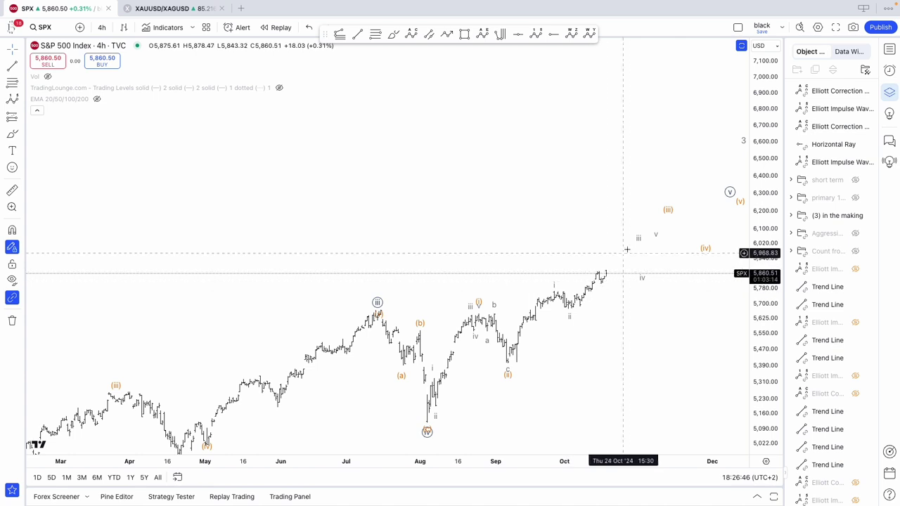
{"action": "left_click_drag", "start_coordinate": [638, 240], "coordinate": [652, 258]}
{"action": "left_click_drag", "start_coordinate": [656, 244], "coordinate": [670, 227]}
{"action": "left_click", "coordinate": [670, 362]}
{"action": "scroll", "coordinate": [671, 361], "scroll_direction": "down", "scroll_amount": 3}
{"action": "left_click_drag", "start_coordinate": [763, 359], "coordinate": [763, 422]}
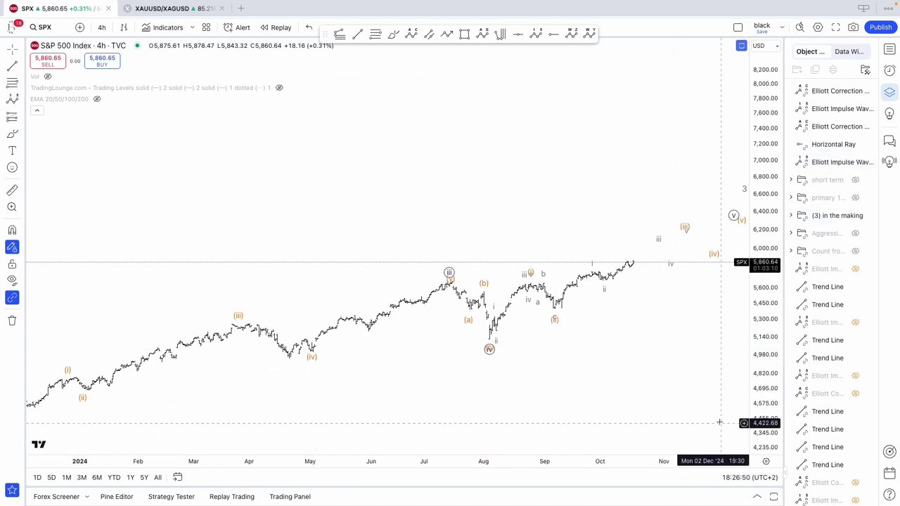
Move the circled iv point of the Minute impulse to the early September 2024 low near 5,369
{"action": "scroll", "coordinate": [718, 422], "scroll_direction": "down", "scroll_amount": 2}
{"action": "left_click", "coordinate": [570, 357]}
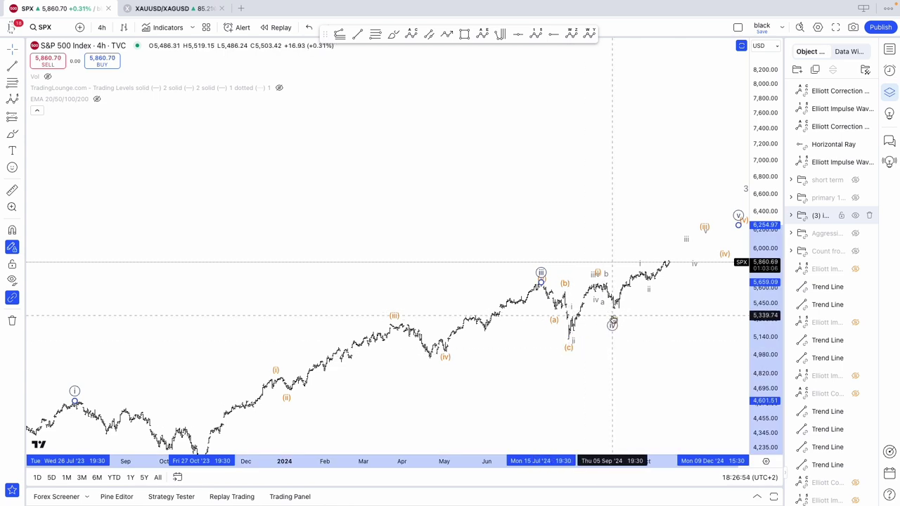
{"action": "left_click_drag", "start_coordinate": [612, 316], "coordinate": [613, 316]}
{"action": "scroll", "coordinate": [672, 431], "scroll_direction": "down", "scroll_amount": 5}
{"action": "left_click_drag", "start_coordinate": [767, 324], "coordinate": [767, 373]}
{"action": "left_click_drag", "start_coordinate": [662, 385], "coordinate": [642, 386]}
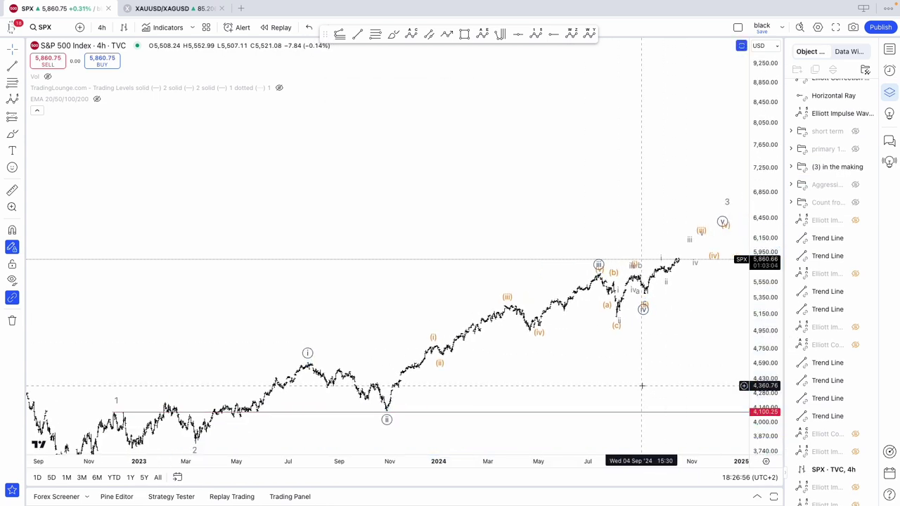
{"action": "left_click", "coordinate": [644, 319]}
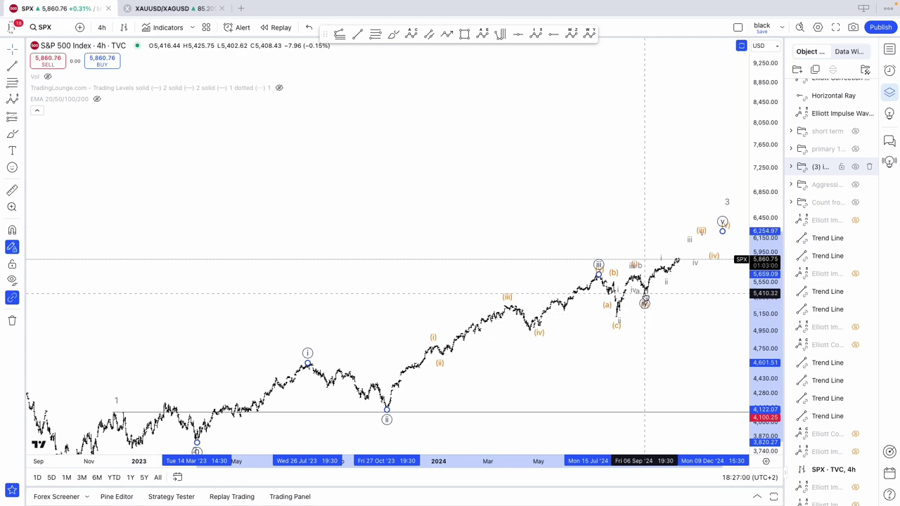
{"action": "scroll", "coordinate": [645, 298], "scroll_direction": "down", "scroll_amount": 1}
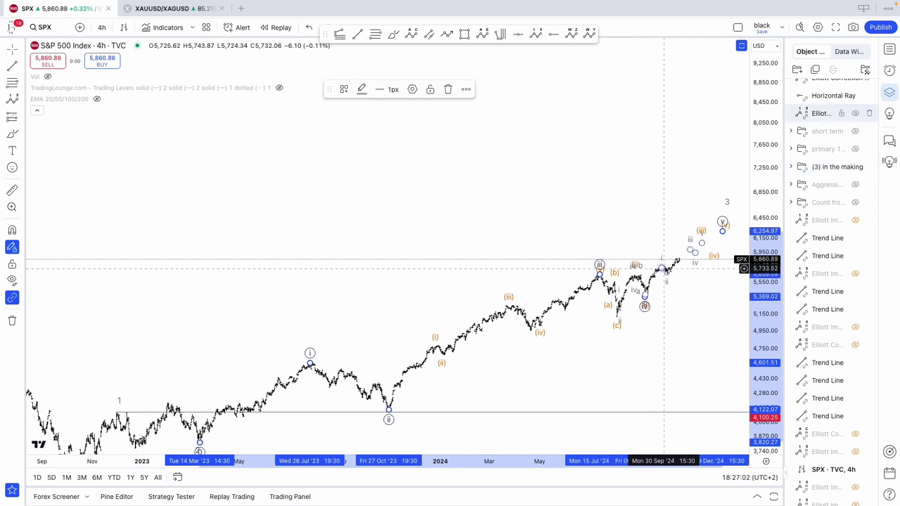
Raise the projected circled v to about 6,334 and shift circled iv slightly below the September 2024 low
{"action": "left_click_drag", "start_coordinate": [722, 226], "coordinate": [722, 227]}
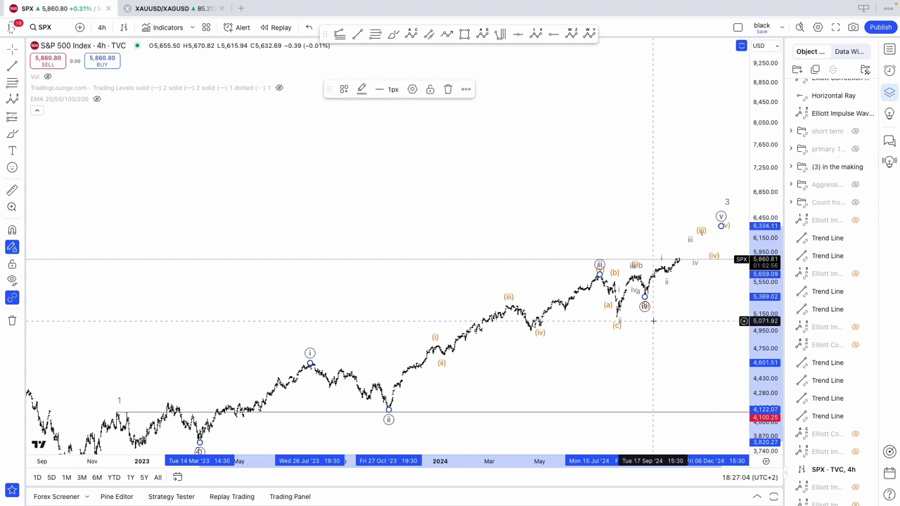
{"action": "left_click_drag", "start_coordinate": [641, 312], "coordinate": [648, 318]}
{"action": "scroll", "coordinate": [657, 319], "scroll_direction": "up", "scroll_amount": 5}
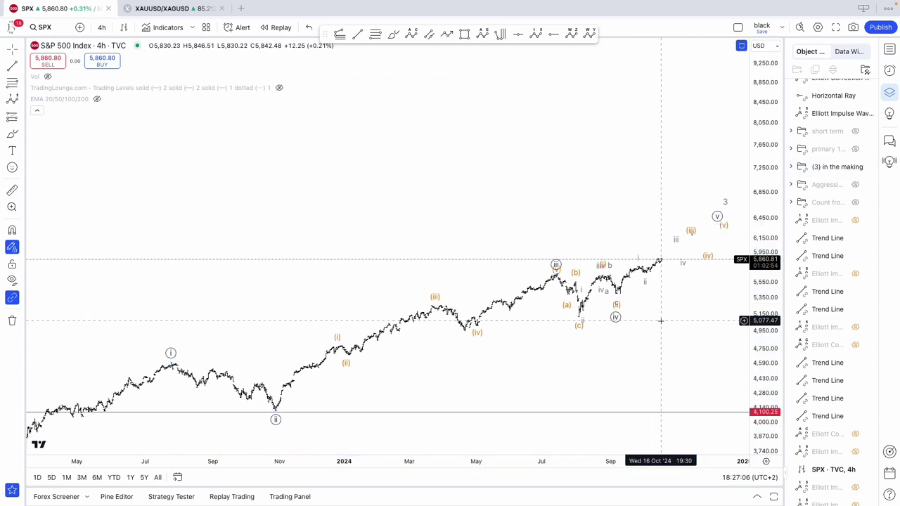
{"action": "scroll", "coordinate": [813, 304], "scroll_direction": "up", "scroll_amount": 1}
{"action": "scroll", "coordinate": [727, 301], "scroll_direction": "down", "scroll_amount": 5}
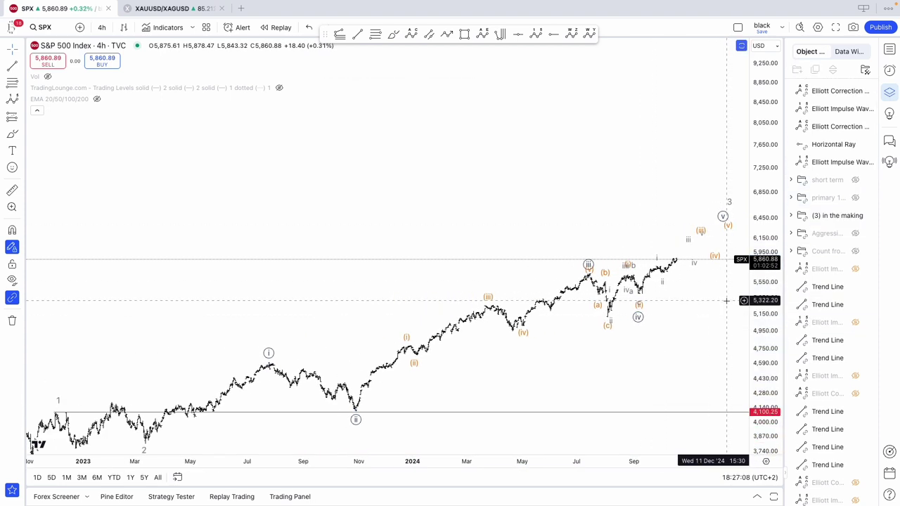
Group the two corrections and two grey short-term impulses into a new Group 1 and hide that group
{"action": "left_click", "coordinate": [808, 95]}
{"action": "left_click", "coordinate": [797, 71]}
{"action": "left_click_drag", "start_coordinate": [805, 126], "coordinate": [810, 93]}
{"action": "left_click_drag", "start_coordinate": [808, 146], "coordinate": [814, 95]}
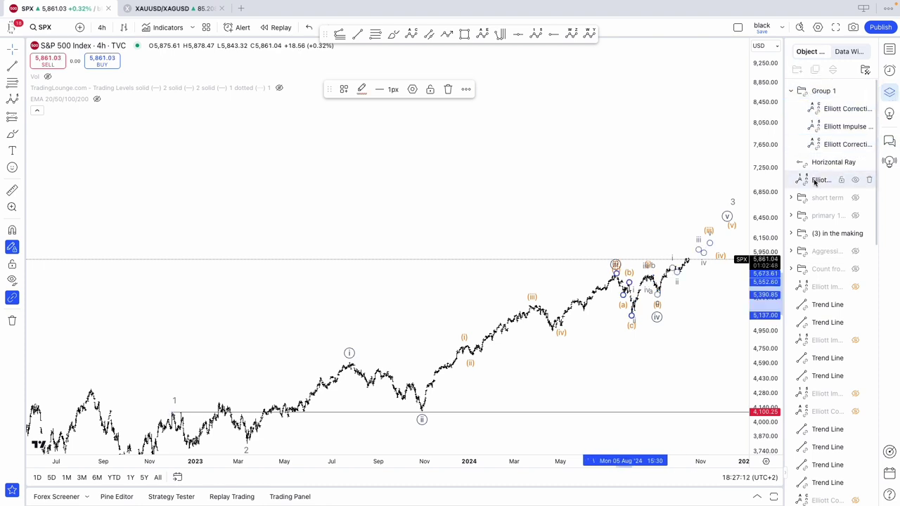
{"action": "left_click_drag", "start_coordinate": [816, 181], "coordinate": [821, 92]}
{"action": "left_click", "coordinate": [855, 92]}
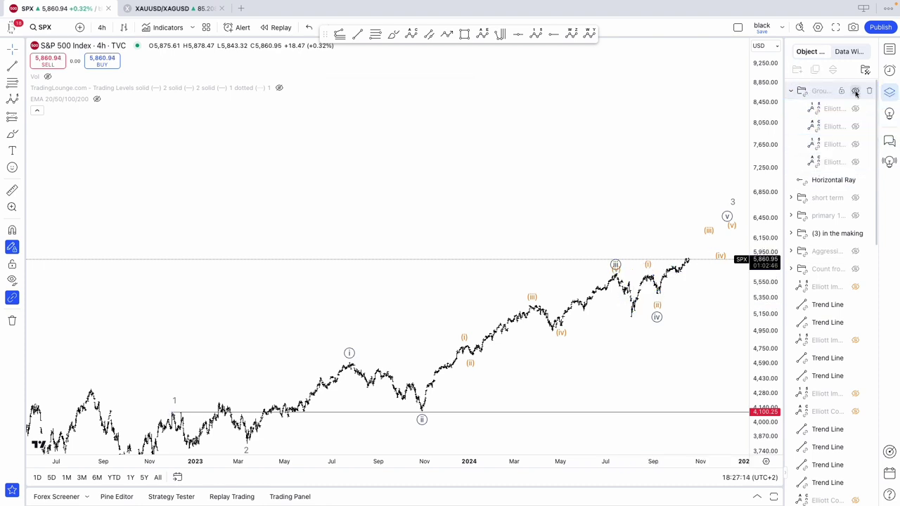
Move the orange impulse starting at the August 2024 low from "(3) in the making" into Group 1 and hide it
{"action": "scroll", "coordinate": [693, 175], "scroll_direction": "up", "scroll_amount": 3}
{"action": "left_click", "coordinate": [808, 236]}
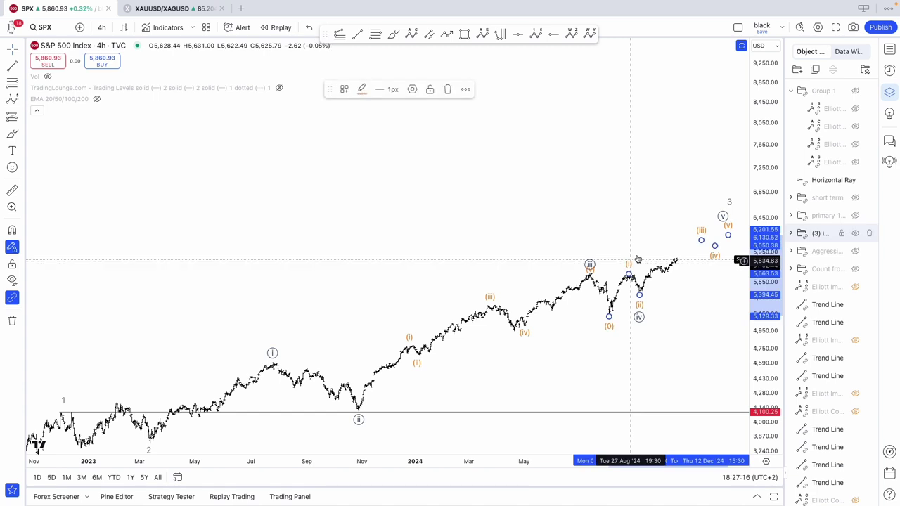
{"action": "left_click", "coordinate": [790, 233]}
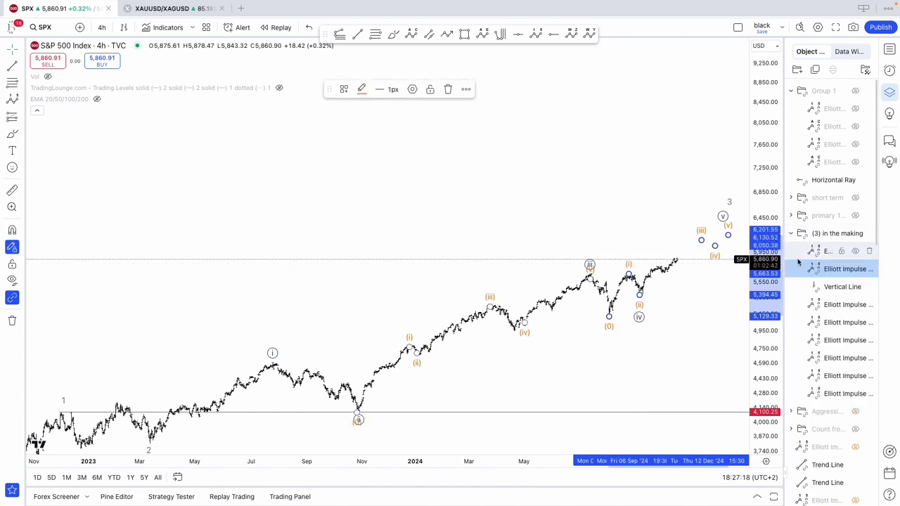
{"action": "left_click_drag", "start_coordinate": [824, 223], "coordinate": [823, 91]}
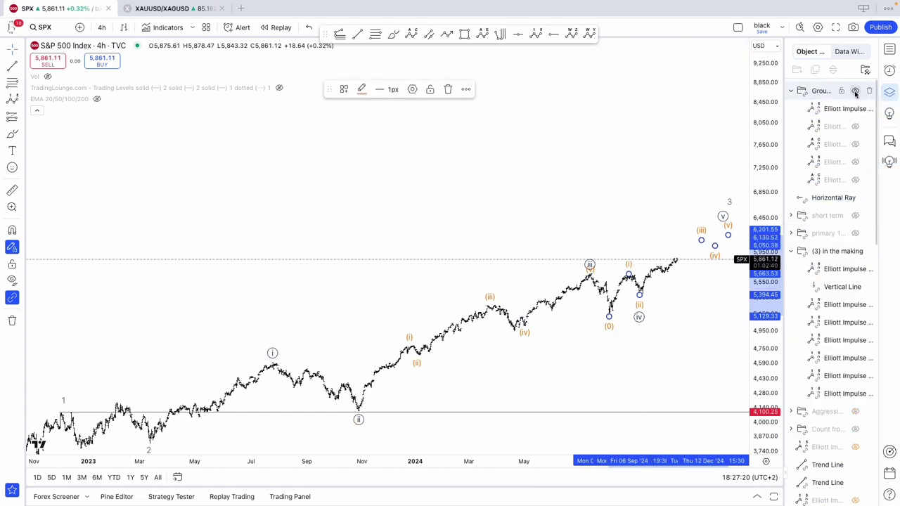
Draw an orange impulse from the September 2024 low near 5,422 through (i) 5,746 and (ii) 5,659, projecting (iii) 6,163, (iv) 6,123 and (v) 6,210
{"action": "scroll", "coordinate": [691, 156], "scroll_direction": "right", "scroll_amount": 3}
{"action": "left_click", "coordinate": [587, 308]}
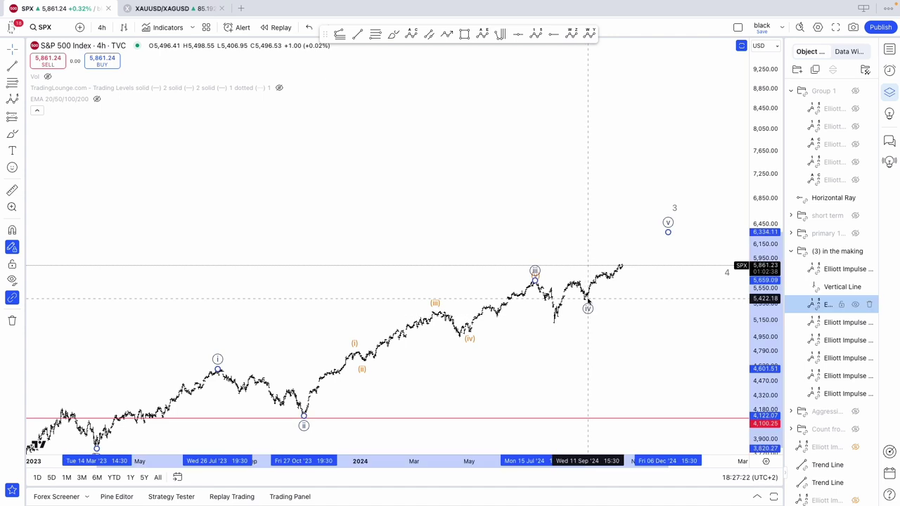
{"action": "left_click", "coordinate": [536, 33]}
{"action": "left_click", "coordinate": [590, 290]}
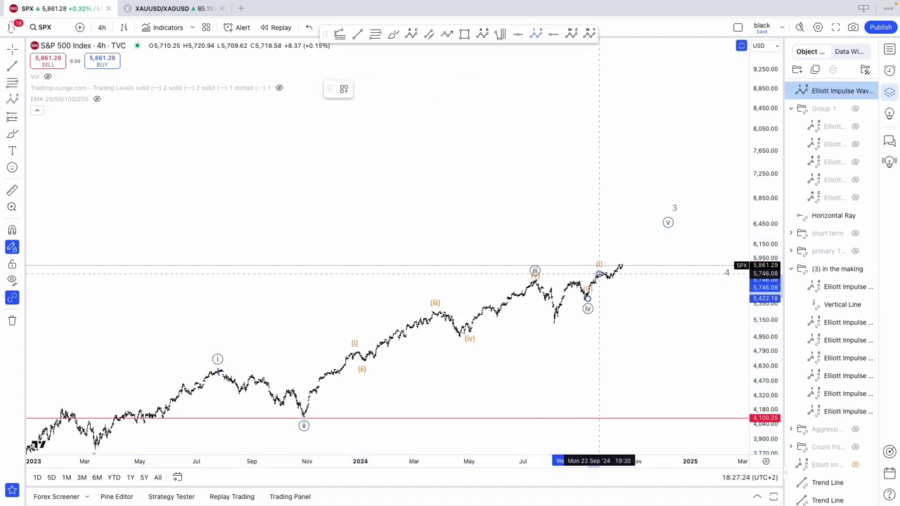
{"action": "left_click", "coordinate": [660, 243]}
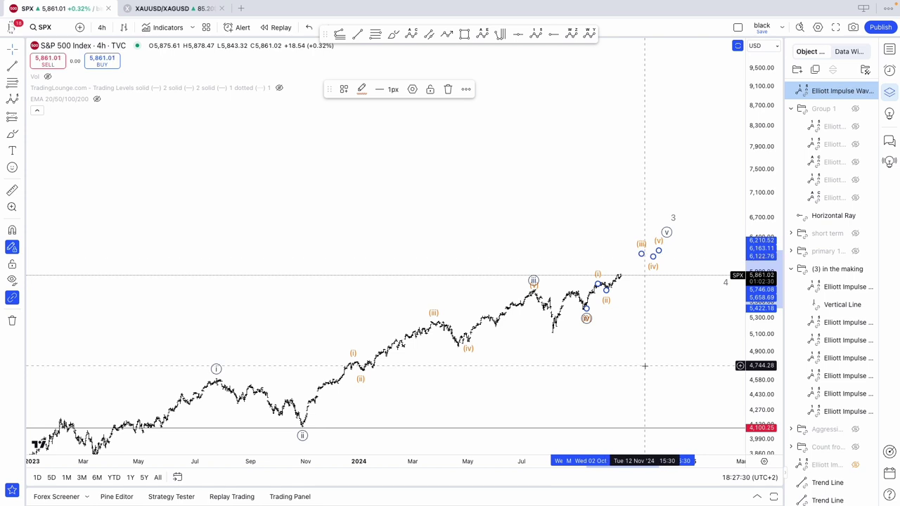
Move the circled iv point slightly lower and earlier, under the early September 2024 low
{"action": "scroll", "coordinate": [644, 365], "scroll_direction": "down", "scroll_amount": 3}
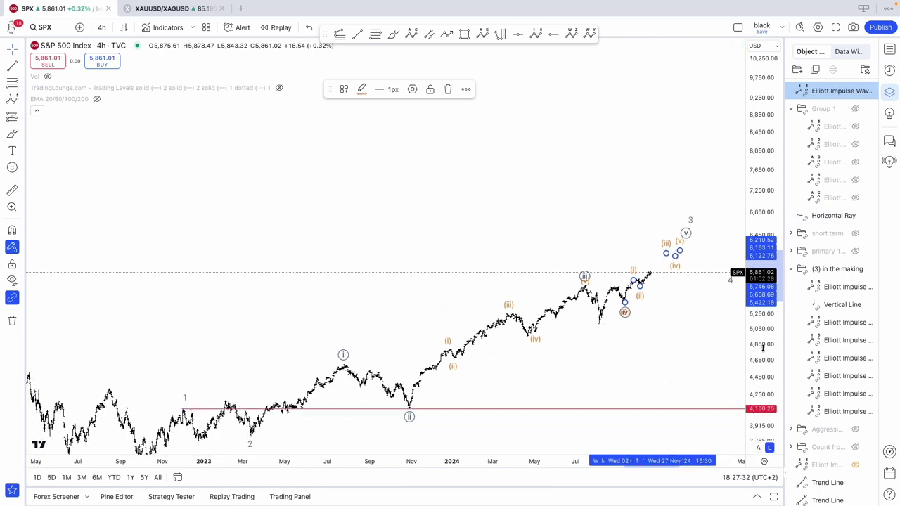
{"action": "left_click", "coordinate": [709, 350]}
{"action": "left_click_drag", "start_coordinate": [710, 351], "coordinate": [686, 308]}
{"action": "scroll", "coordinate": [686, 307], "scroll_direction": "down", "scroll_amount": 2}
{"action": "scroll", "coordinate": [686, 308], "scroll_direction": "up", "scroll_amount": 2}
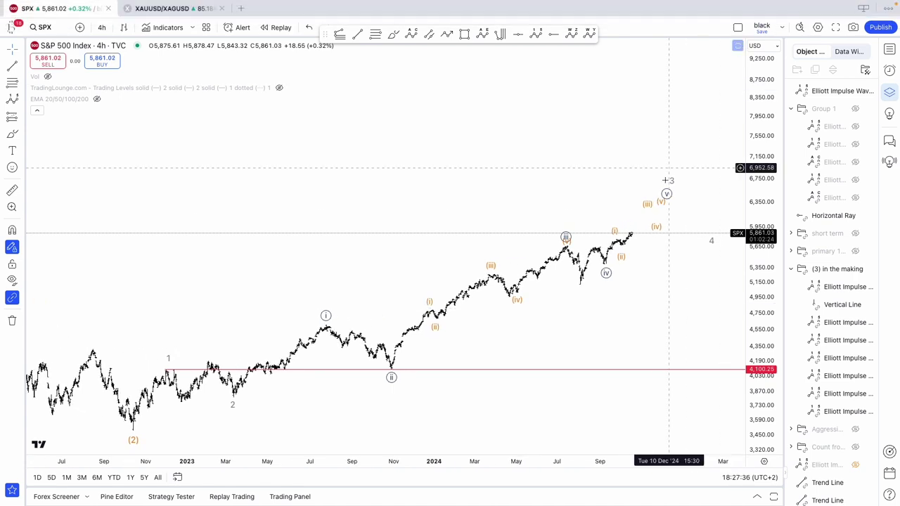
{"action": "scroll", "coordinate": [633, 253], "scroll_direction": "left", "scroll_amount": 1}
{"action": "left_click", "coordinate": [609, 271]}
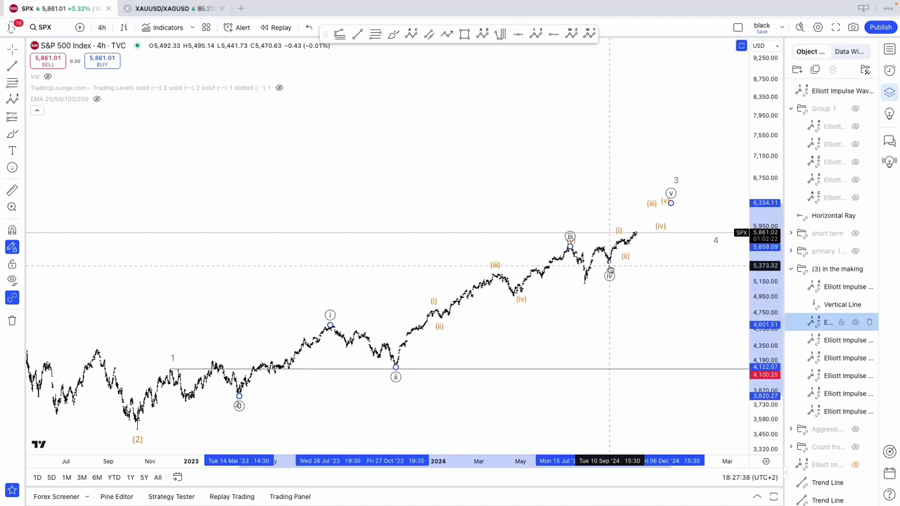
{"action": "left_click", "coordinate": [609, 303]}
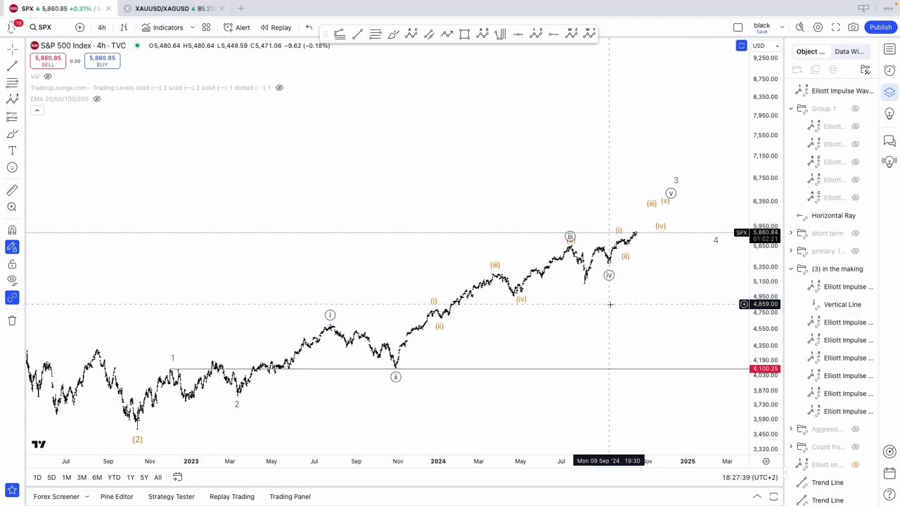
Move the newly drawn orange impulse into the hidden Group 1
{"action": "left_click", "coordinate": [817, 93]}
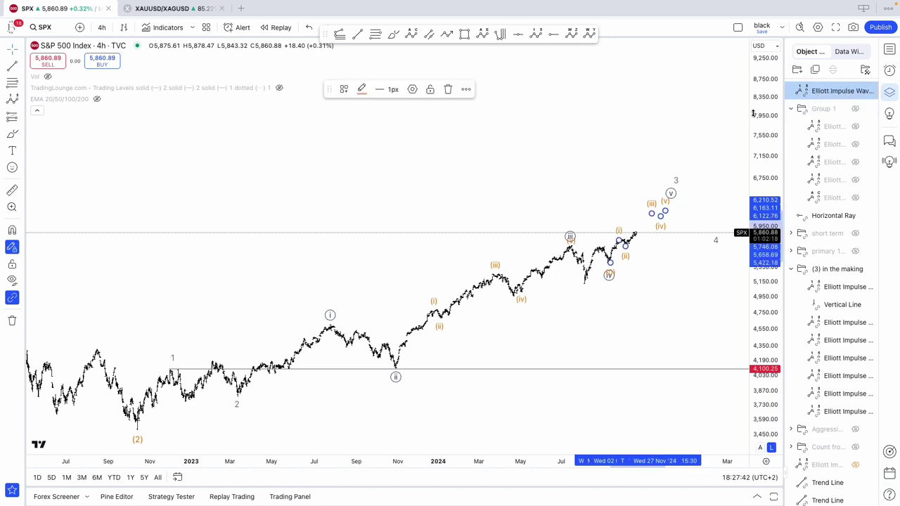
{"action": "left_click_drag", "start_coordinate": [808, 91], "coordinate": [809, 151]}
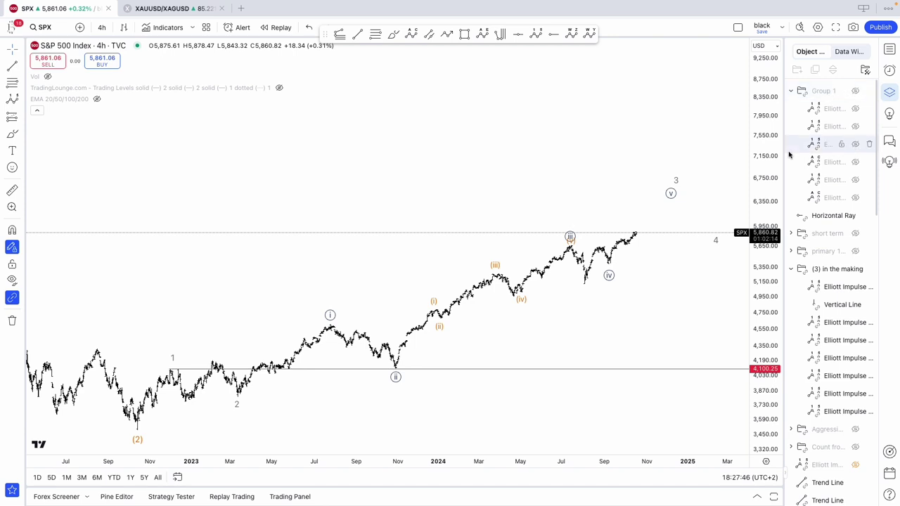
Hide the "(3) in the making" count and display the "primary 1" count to examine its 2022–2024 labels
{"action": "left_click", "coordinate": [855, 268]}
{"action": "scroll", "coordinate": [745, 288], "scroll_direction": "down", "scroll_amount": 3}
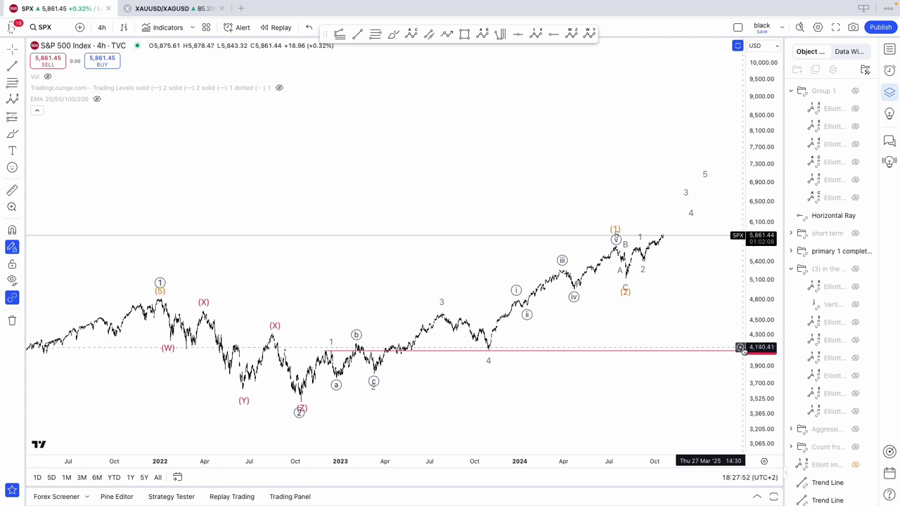
{"action": "left_click_drag", "start_coordinate": [754, 341], "coordinate": [753, 273]}
{"action": "scroll", "coordinate": [638, 307], "scroll_direction": "up", "scroll_amount": 2}
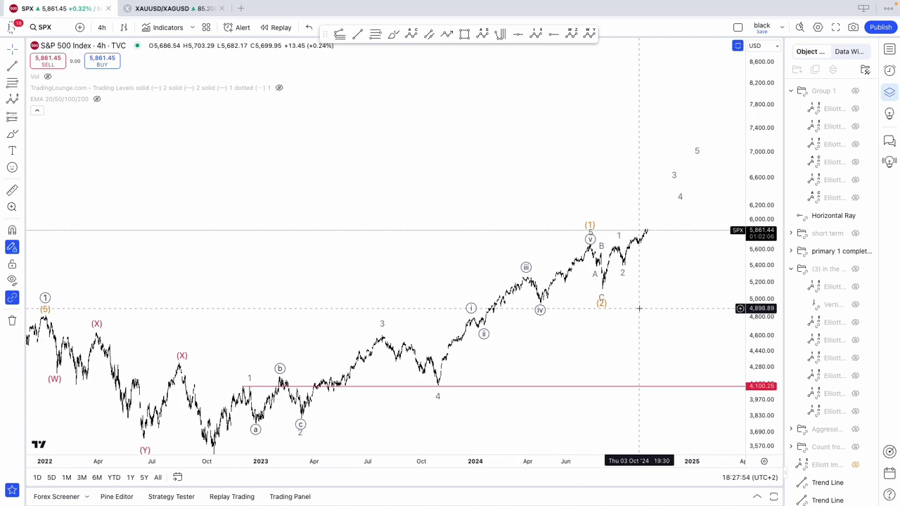
Circle the July–August 2024 decline, the July–October 2023 correction and the orange (2) label with the Brush
{"action": "left_click", "coordinate": [397, 34]}
{"action": "mouse_move", "coordinate": [597, 241]}
{"action": "left_mouse_down"}
{"action": "mouse_move", "coordinate": [578, 310]}
{"action": "mouse_move", "coordinate": [579, 218]}
{"action": "left_mouse_up"}
{"action": "mouse_move", "coordinate": [388, 342]}
{"action": "left_mouse_down"}
{"action": "mouse_move", "coordinate": [478, 362]}
{"action": "mouse_move", "coordinate": [404, 321]}
{"action": "left_mouse_up"}
{"action": "mouse_move", "coordinate": [612, 289]}
{"action": "left_mouse_down"}
{"action": "mouse_move", "coordinate": [629, 311]}
{"action": "mouse_move", "coordinate": [587, 290]}
{"action": "left_mouse_up"}
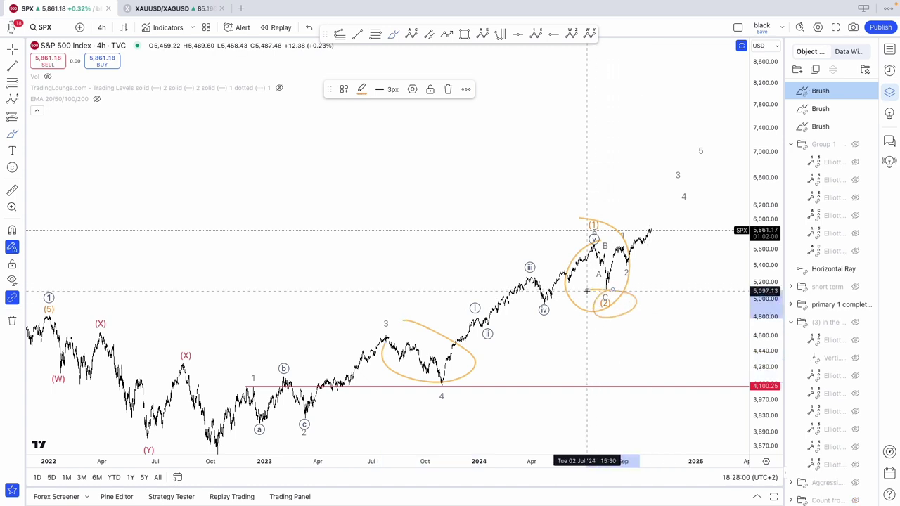
Undo the brush circles on the chart
{"action": "key", "text": "ctrl+z"}
{"action": "key", "text": "ctrl+z"}
{"action": "key", "text": "ctrl+z"}
{"action": "key", "text": "ctrl+z"}
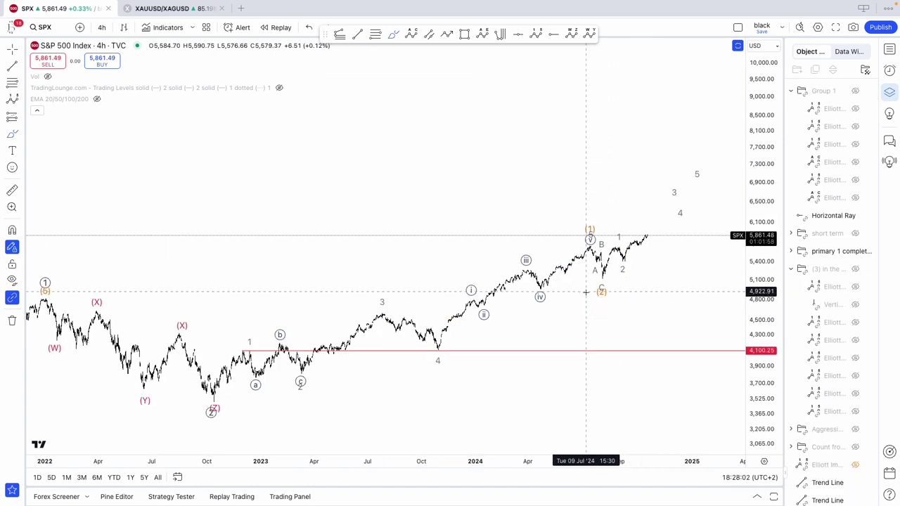
Hide the "primary 1" and "(3) in the making" counts and delete the "short term" group
{"action": "scroll", "coordinate": [584, 294], "scroll_direction": "down", "scroll_amount": 1}
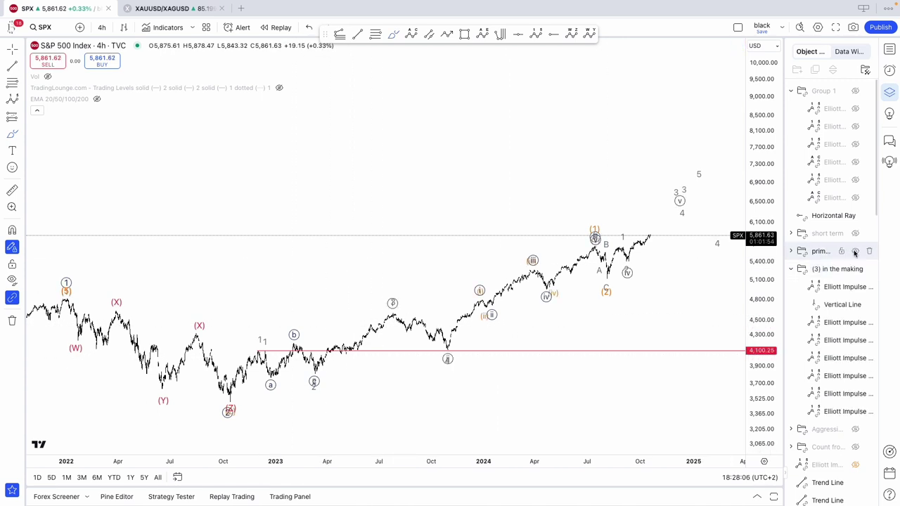
{"action": "left_click", "coordinate": [856, 251]}
{"action": "left_click", "coordinate": [856, 251]}
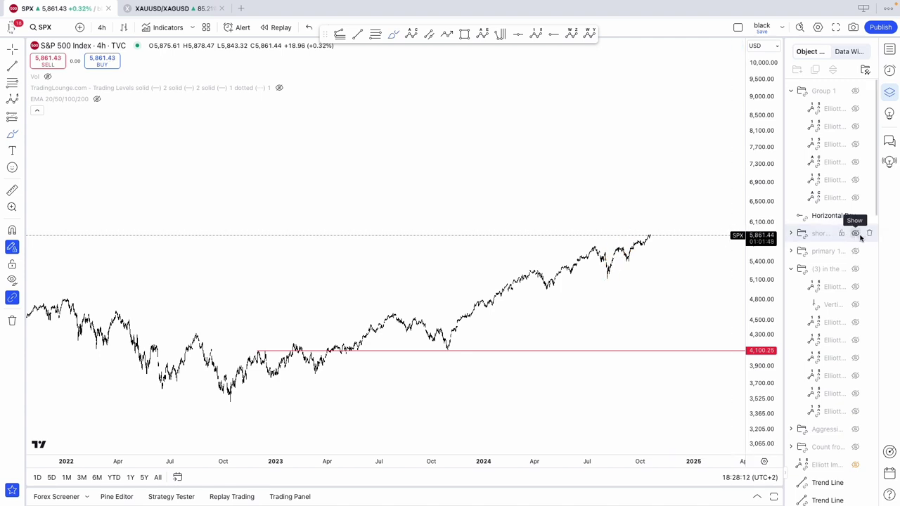
{"action": "scroll", "coordinate": [844, 352], "scroll_direction": "down", "scroll_amount": 2}
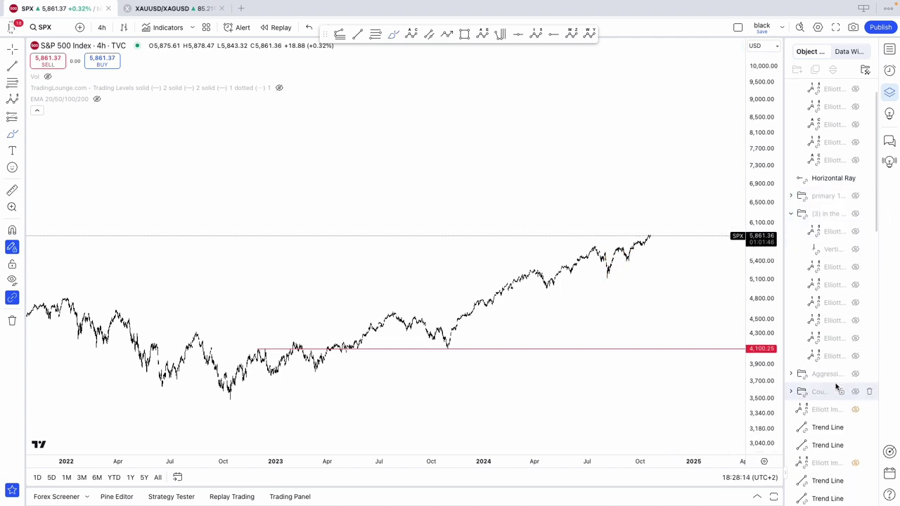
{"action": "left_click", "coordinate": [856, 374]}
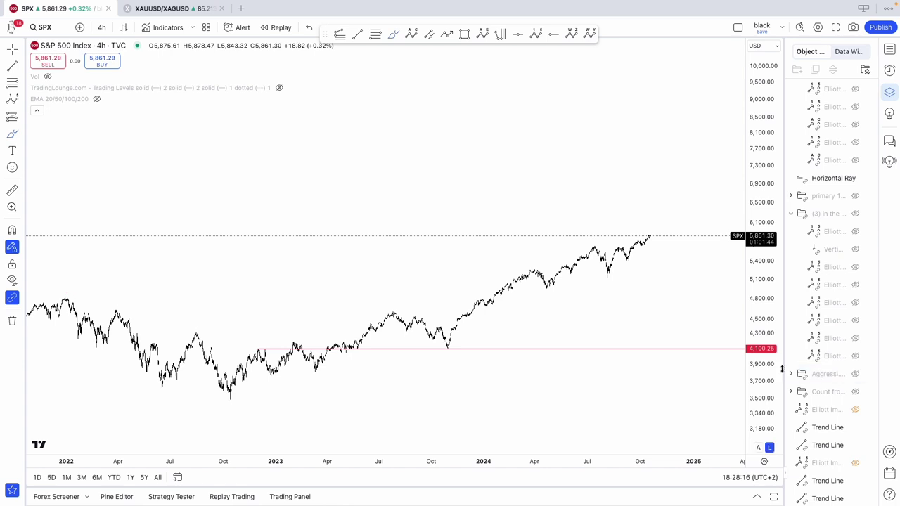
{"action": "scroll", "coordinate": [846, 360], "scroll_direction": "up", "scroll_amount": 2}
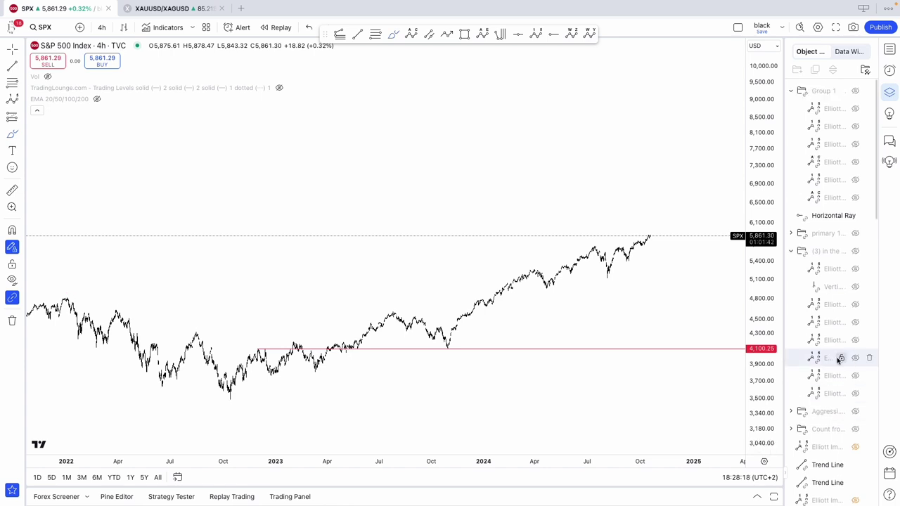
Display the "(3) in the making" count for comparison, and replace it with the "primary 1" count
{"action": "left_click", "coordinate": [855, 251]}
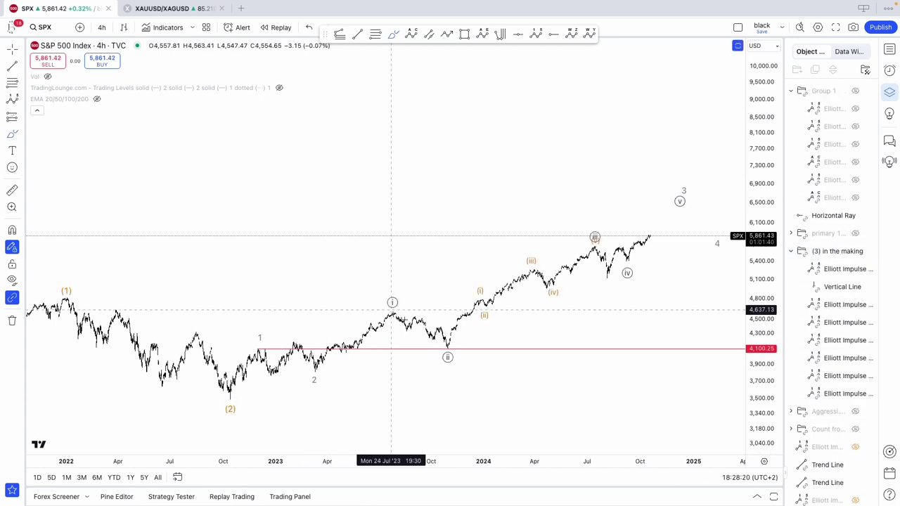
{"action": "left_click", "coordinate": [855, 251]}
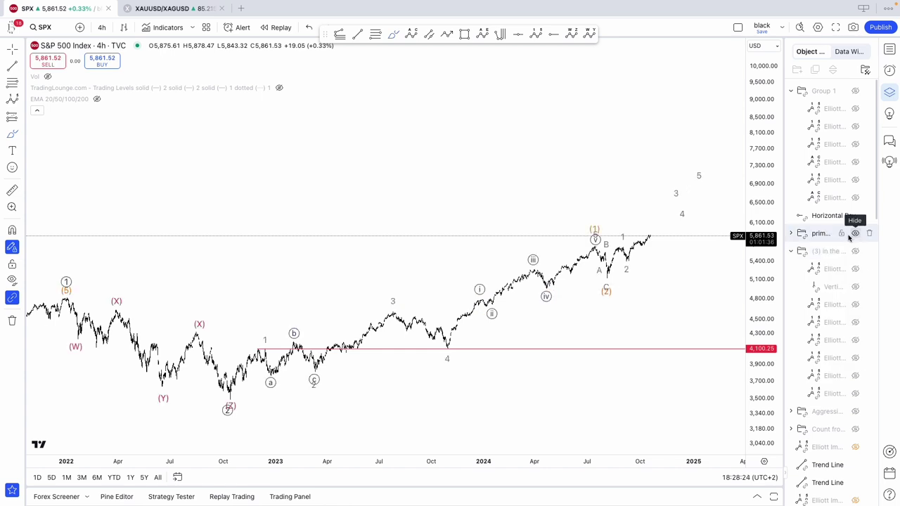
{"action": "left_click_drag", "start_coordinate": [629, 296], "coordinate": [625, 301]}
{"action": "key", "text": "ctrl+z"}
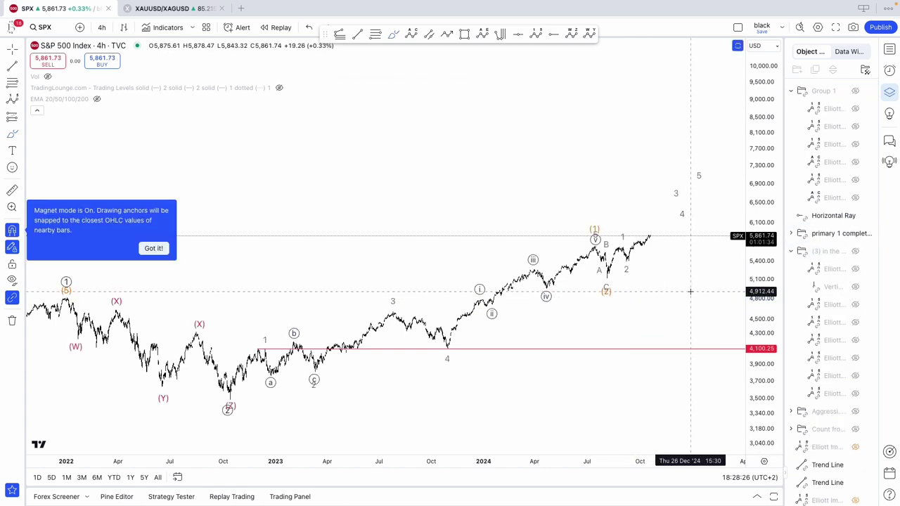
Replace the "primary 1" count with the "(3) in the making" count and inspect its orange (1) and (2) labels
{"action": "left_click", "coordinate": [855, 251]}
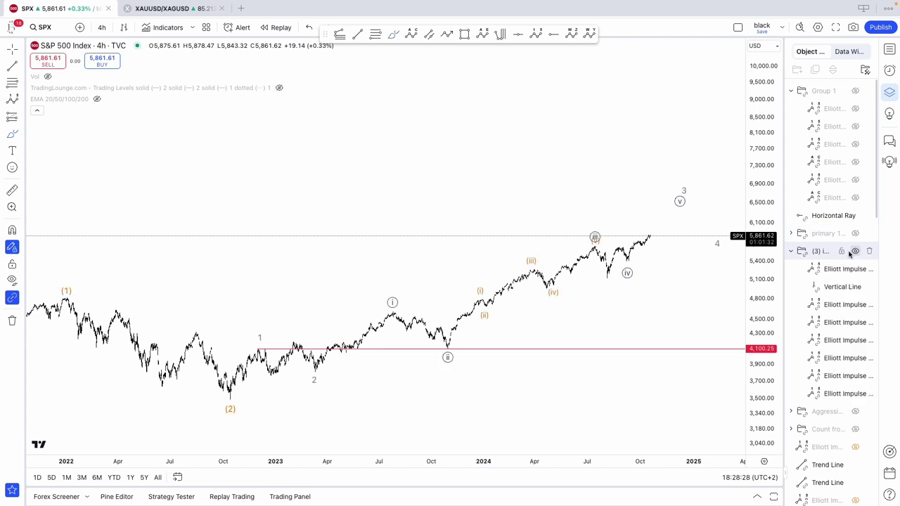
{"action": "left_click", "coordinate": [261, 342]}
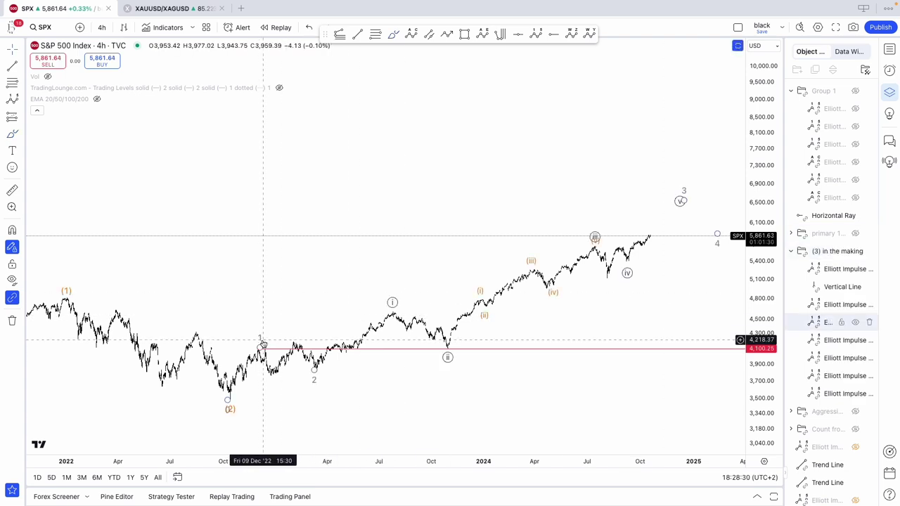
{"action": "scroll", "coordinate": [267, 366], "scroll_direction": "down", "scroll_amount": 3}
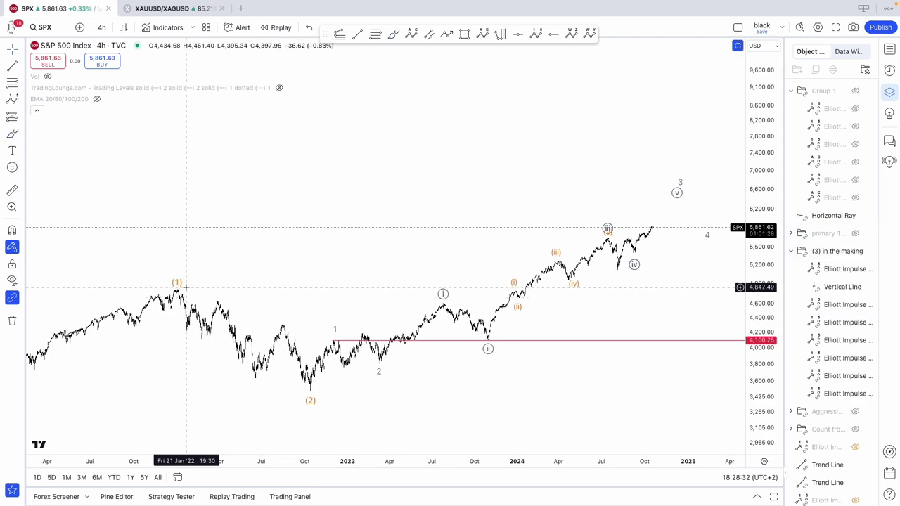
{"action": "left_click", "coordinate": [309, 389]}
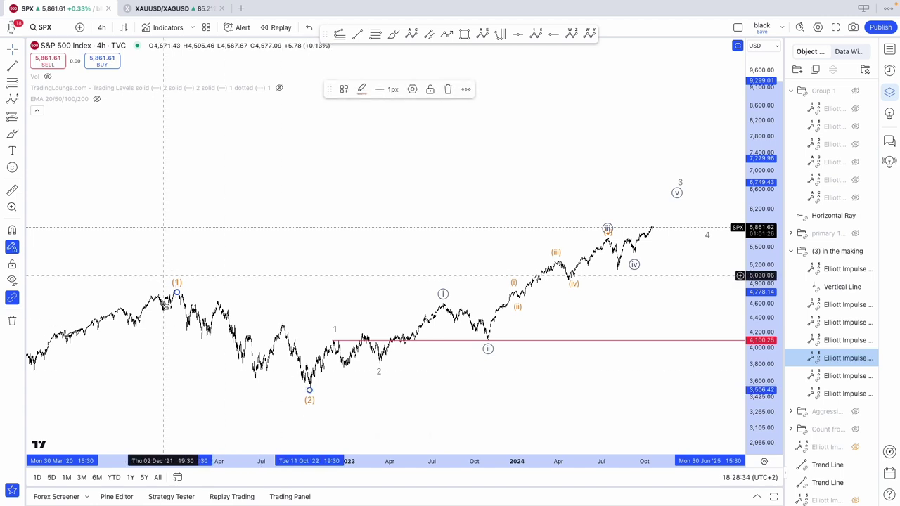
{"action": "left_click_drag", "start_coordinate": [280, 284], "coordinate": [271, 285]}
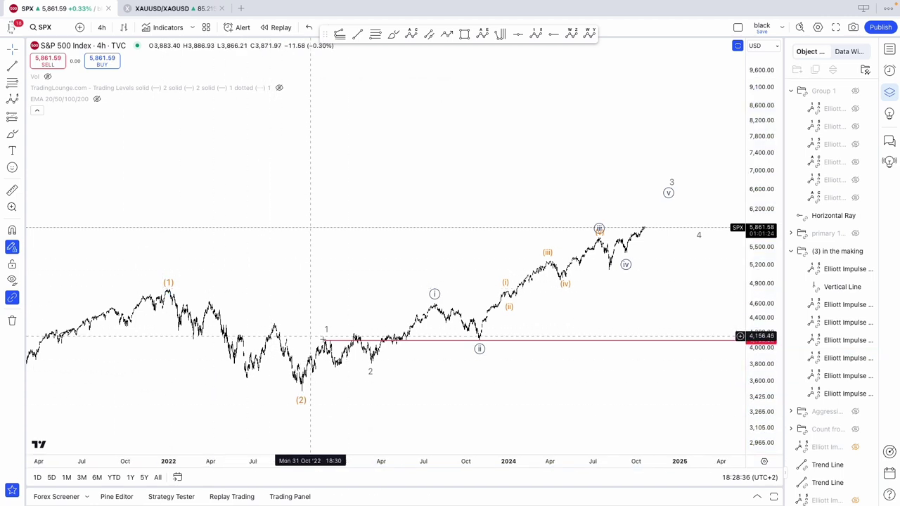
{"action": "left_click_drag", "start_coordinate": [320, 303], "coordinate": [279, 299]}
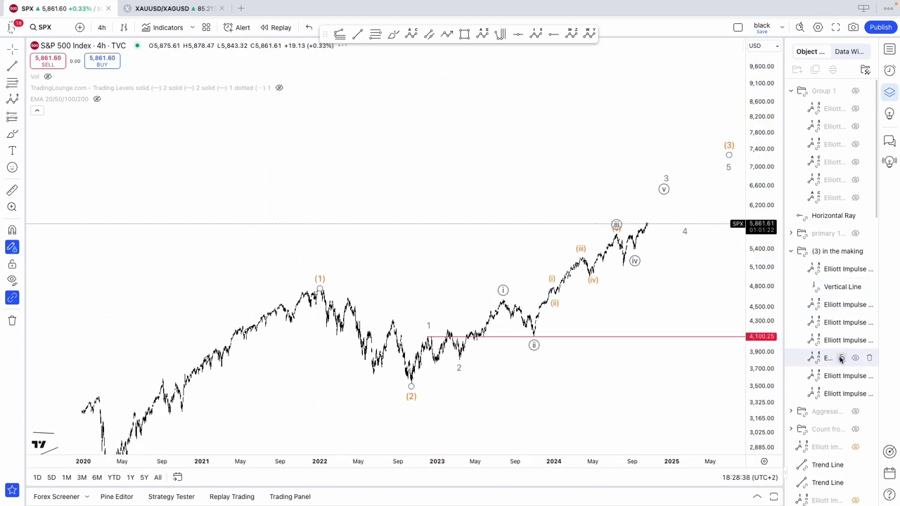
Examine the "(3) in the making" count from the orange (1) and (2) through circled iv to the projected (3)
{"action": "scroll", "coordinate": [840, 316], "scroll_direction": "down", "scroll_amount": 5}
{"action": "scroll", "coordinate": [828, 135], "scroll_direction": "up", "scroll_amount": 1}
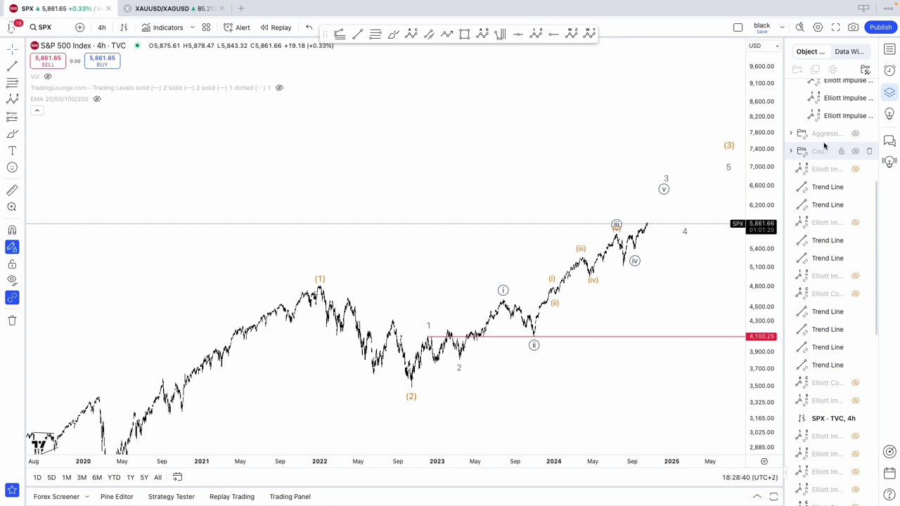
{"action": "scroll", "coordinate": [820, 151], "scroll_direction": "up", "scroll_amount": 4}
{"action": "left_click_drag", "start_coordinate": [749, 214], "coordinate": [746, 235]}
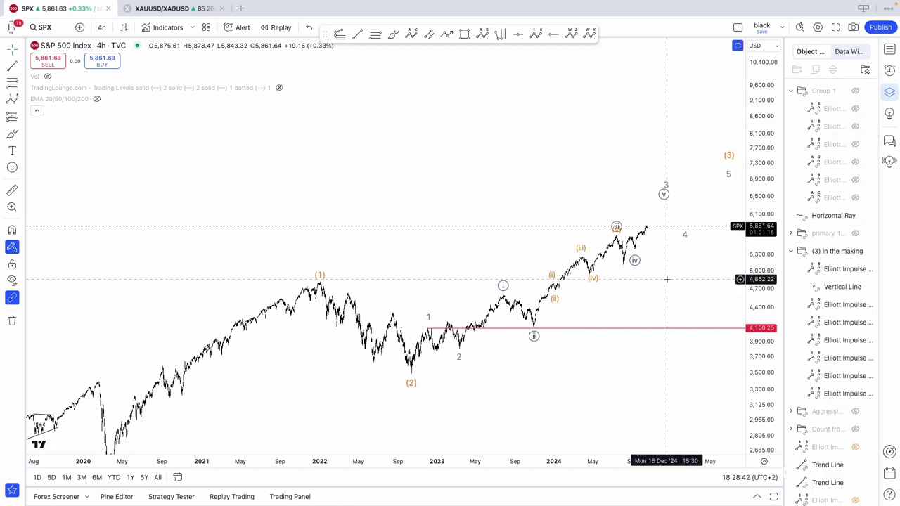
{"action": "scroll", "coordinate": [675, 284], "scroll_direction": "up", "scroll_amount": 3}
{"action": "left_click_drag", "start_coordinate": [758, 340], "coordinate": [756, 300]}
{"action": "left_click_drag", "start_coordinate": [638, 297], "coordinate": [652, 309]}
{"action": "scroll", "coordinate": [652, 309], "scroll_direction": "up", "scroll_amount": 1}
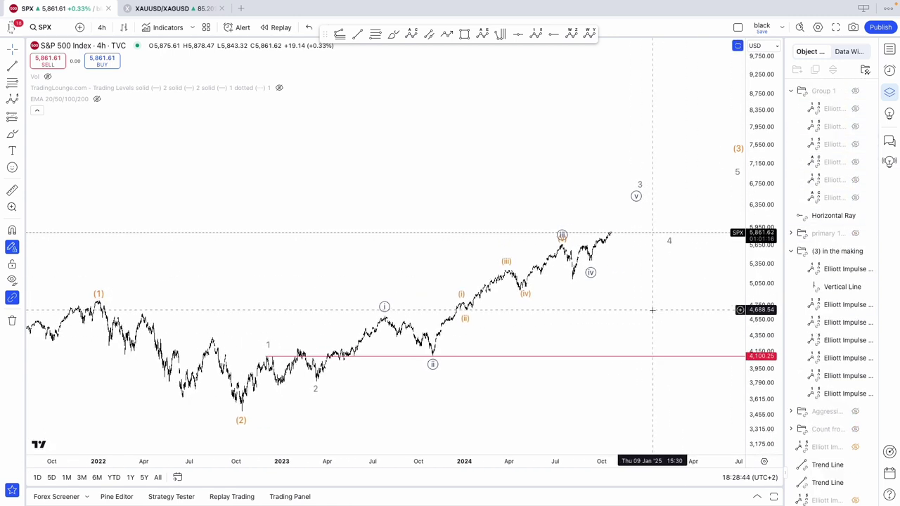
{"action": "left_click", "coordinate": [590, 271]}
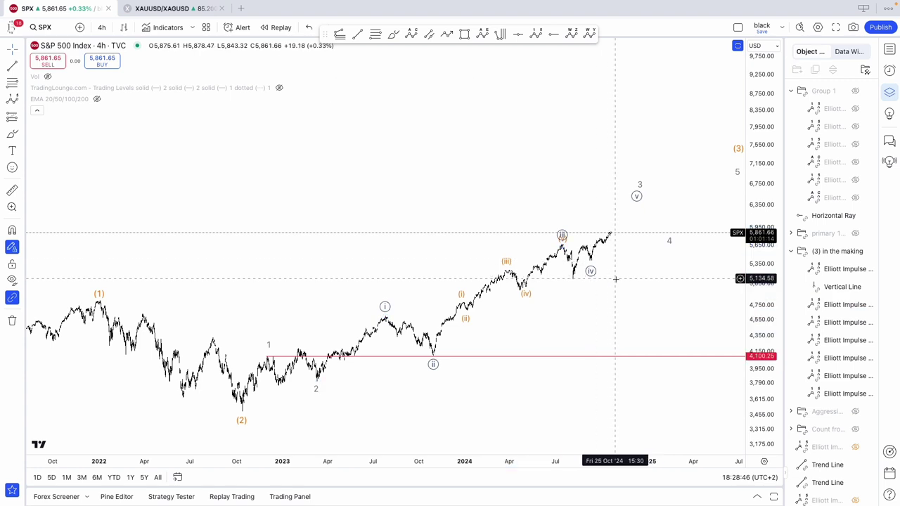
{"action": "left_click_drag", "start_coordinate": [614, 279], "coordinate": [643, 283]}
Switch the chart to the 1-hour interval and focus on the May–October 2024 price action around circled iii and iv
{"action": "left_click", "coordinate": [101, 26]}
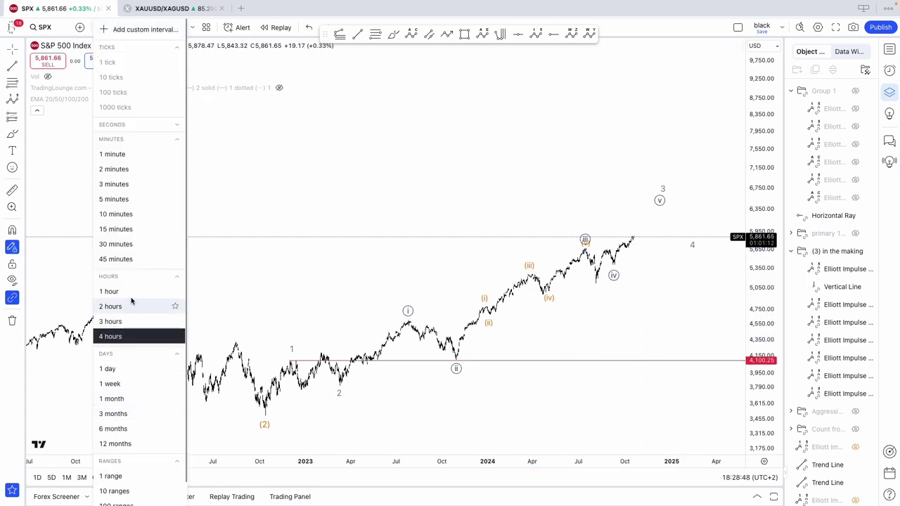
{"action": "left_click", "coordinate": [112, 291]}
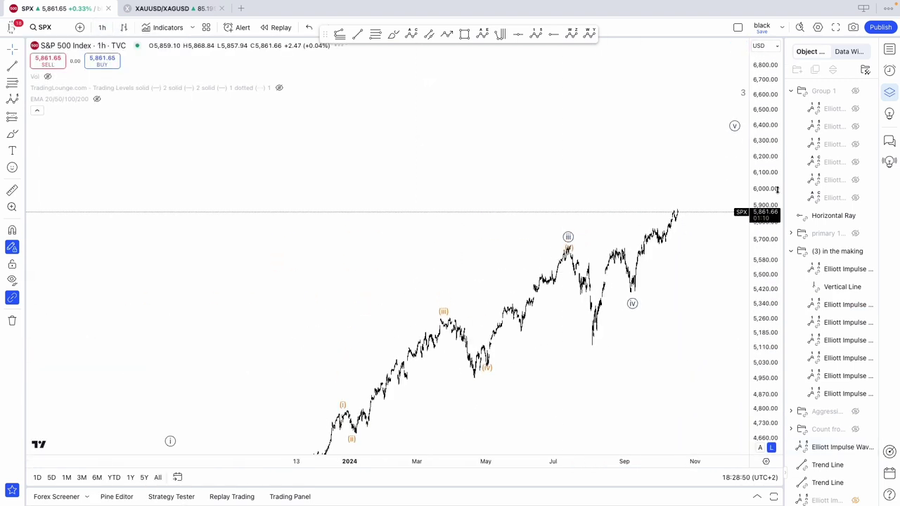
{"action": "left_click", "coordinate": [594, 368]}
{"action": "mouse_move", "coordinate": [594, 351]}
{"action": "left_mouse_down"}
{"action": "mouse_move", "coordinate": [632, 289]}
{"action": "mouse_move", "coordinate": [734, 286]}
{"action": "left_mouse_up"}
{"action": "scroll", "coordinate": [630, 289], "scroll_direction": "up", "scroll_amount": 4}
{"action": "scroll", "coordinate": [735, 286], "scroll_direction": "up", "scroll_amount": 8}
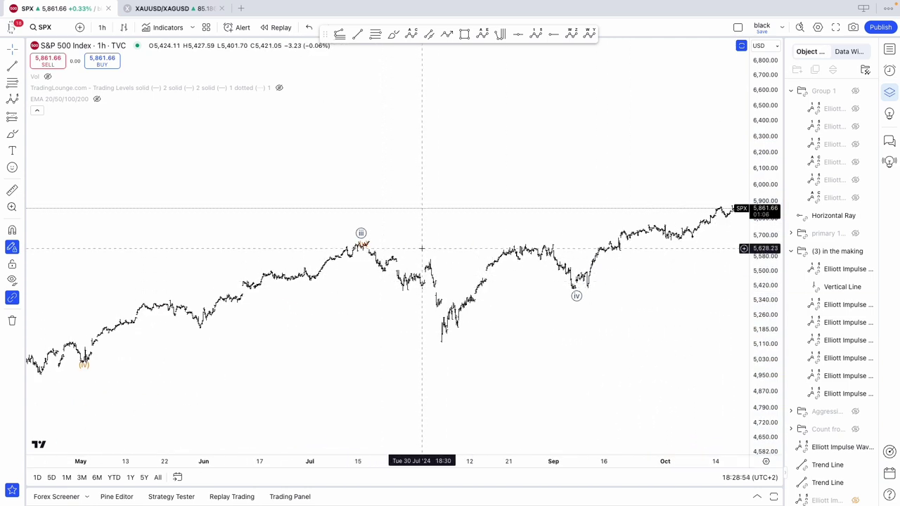
Trace the July–September 2024 swings from circled iii to circled iv with the Brush
{"action": "left_click", "coordinate": [394, 34]}
{"action": "mouse_move", "coordinate": [360, 242]}
{"action": "left_mouse_down"}
{"action": "mouse_move", "coordinate": [439, 339]}
{"action": "mouse_move", "coordinate": [445, 310]}
{"action": "mouse_move", "coordinate": [453, 324]}
{"action": "mouse_move", "coordinate": [484, 268]}
{"action": "mouse_move", "coordinate": [514, 246]}
{"action": "mouse_move", "coordinate": [534, 258]}
{"action": "mouse_move", "coordinate": [554, 245]}
{"action": "mouse_move", "coordinate": [576, 296]}
{"action": "left_mouse_up"}
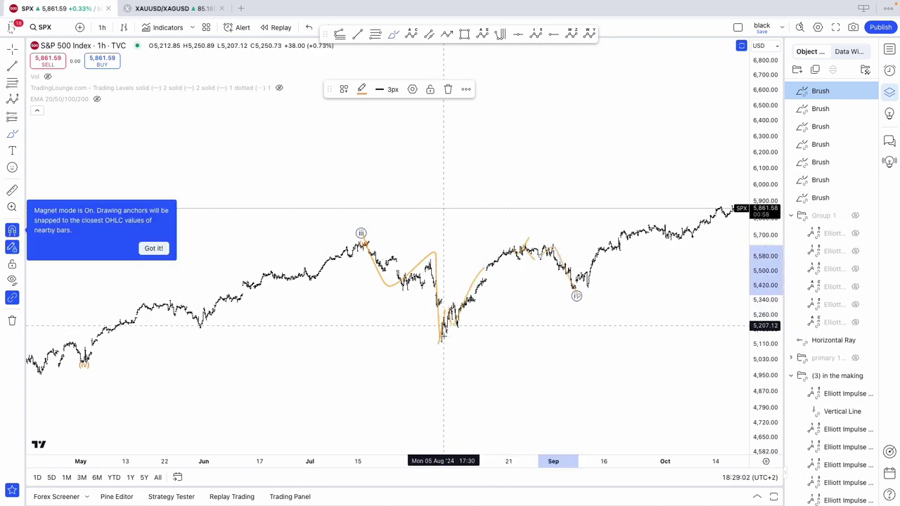
Undo the brush strokes between circled iii and circled iv, and display the Group 1 wave labels
{"action": "key", "text": "ctrl+z"}
{"action": "key", "text": "ctrl+z"}
{"action": "key", "text": "ctrl+z"}
{"action": "key", "text": "ctrl+z"}
{"action": "key", "text": "ctrl+z"}
{"action": "key", "text": "ctrl+z"}
{"action": "key", "text": "ctrl+z"}
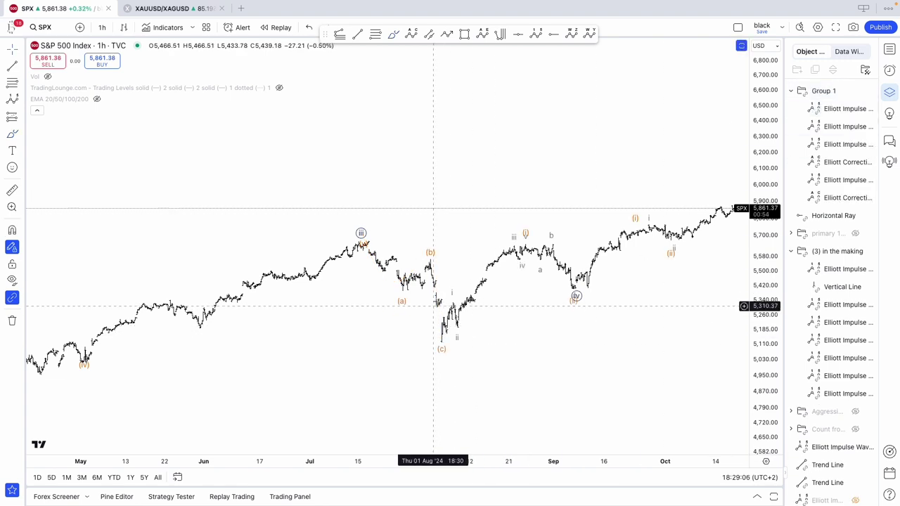
Move the circled iv label to the 5 August 2024 low and adjust the orange (ii) label at the early September low
{"action": "left_click", "coordinate": [573, 300]}
{"action": "left_click_drag", "start_coordinate": [573, 299], "coordinate": [443, 355]}
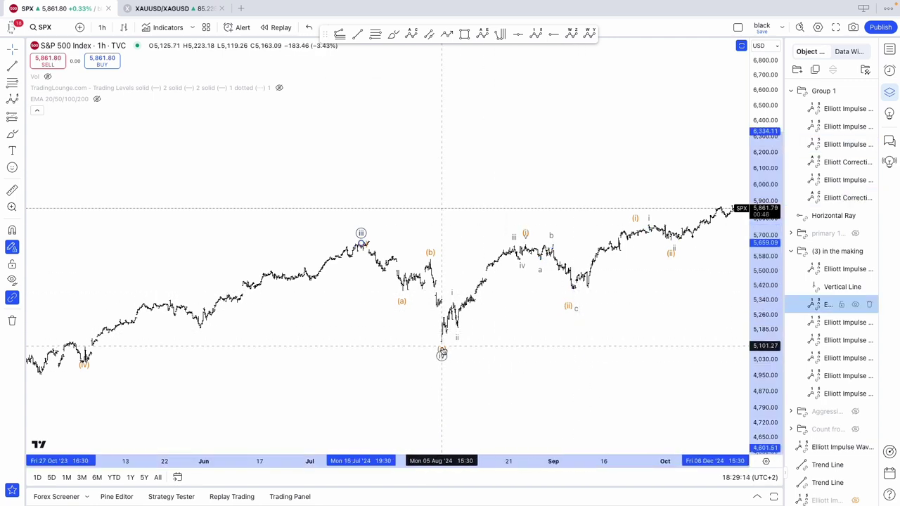
{"action": "left_click", "coordinate": [572, 299]}
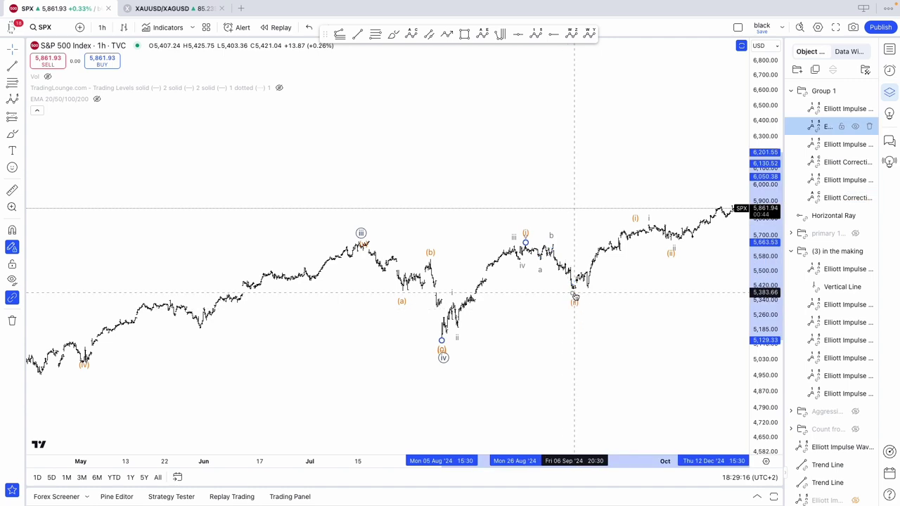
{"action": "left_click_drag", "start_coordinate": [625, 305], "coordinate": [519, 337]}
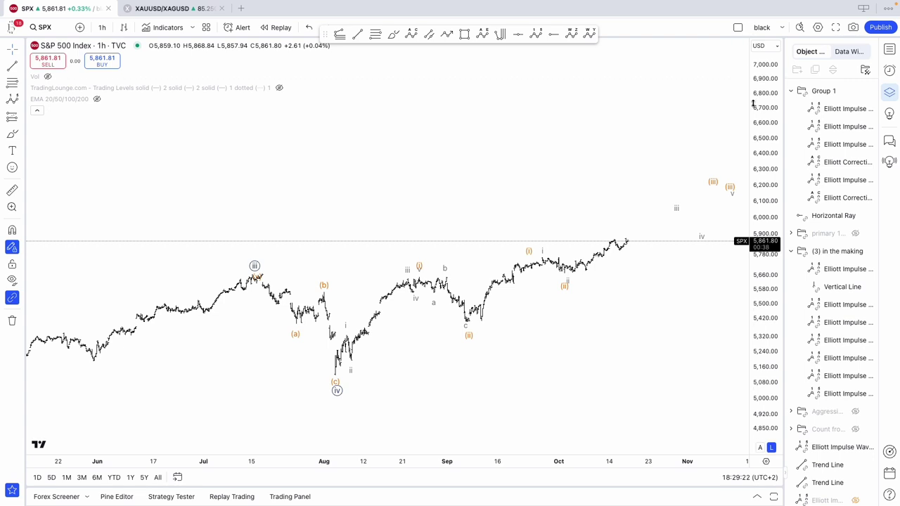
Show the watchlist in place of the object tree, keeping the projected waves in view
{"action": "scroll", "coordinate": [696, 141], "scroll_direction": "down", "scroll_amount": 3}
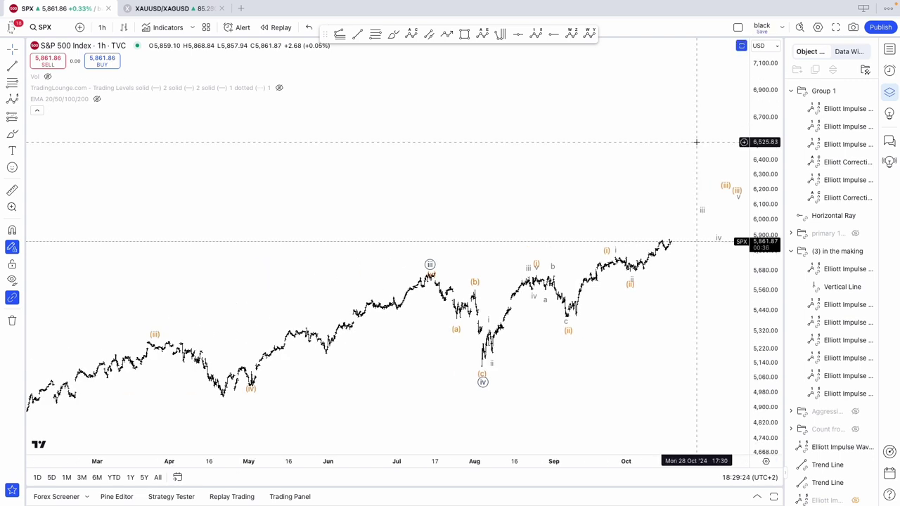
{"action": "left_click", "coordinate": [890, 51]}
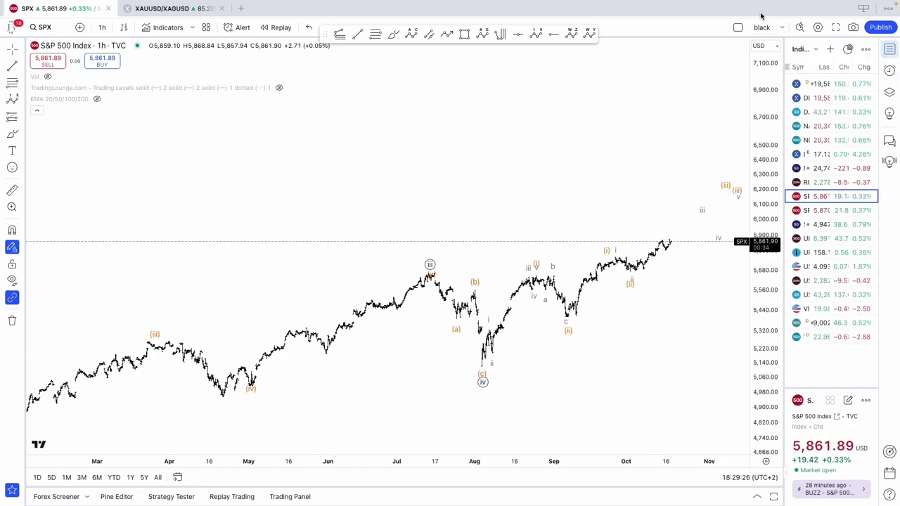
{"action": "left_click_drag", "start_coordinate": [763, 59], "coordinate": [759, 104]}
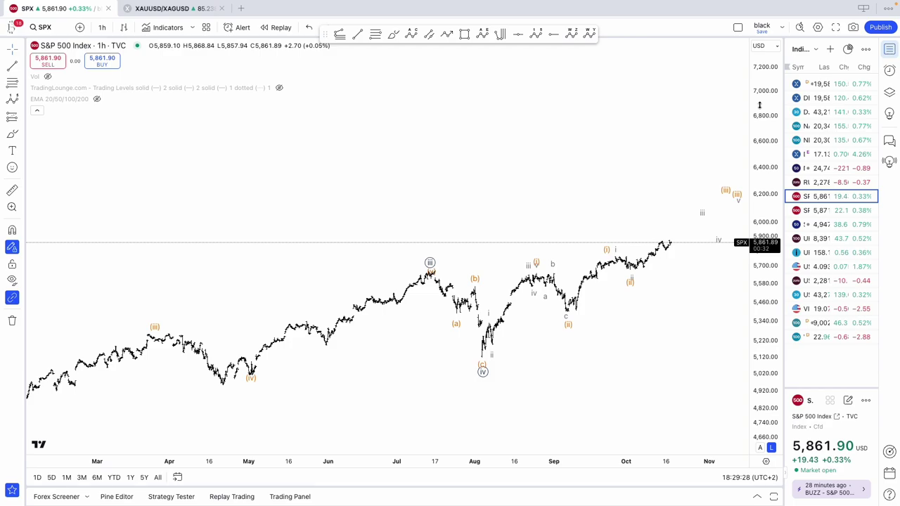